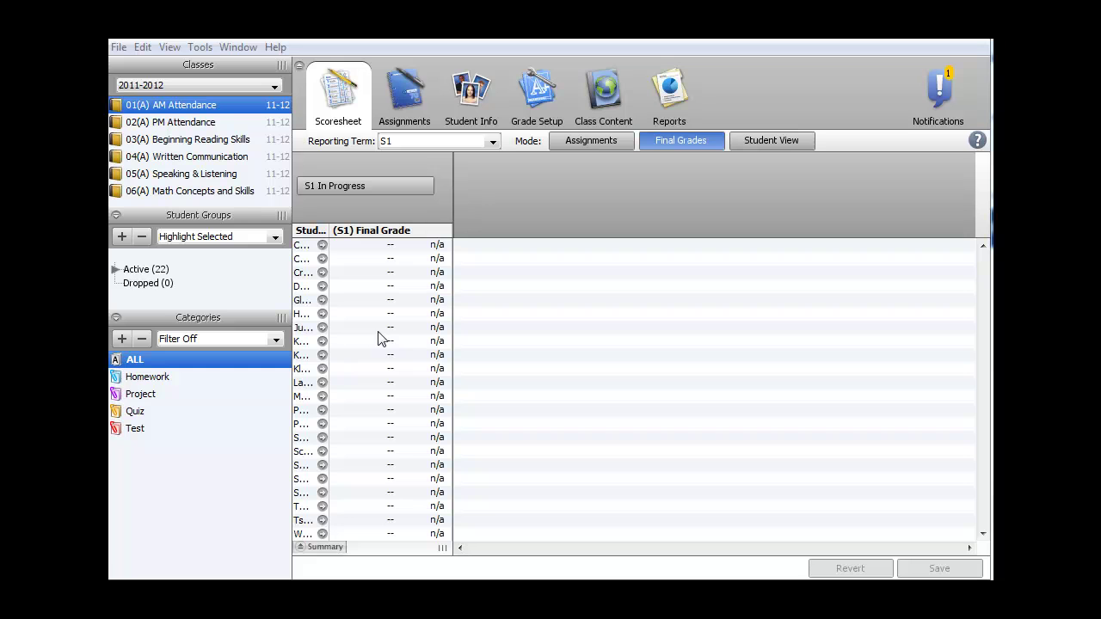
Step: Keep the 2011-2012 school year and open the 03(A) Beginning Reading Skills class
{"action": "left_click", "coordinate": [259, 88]}
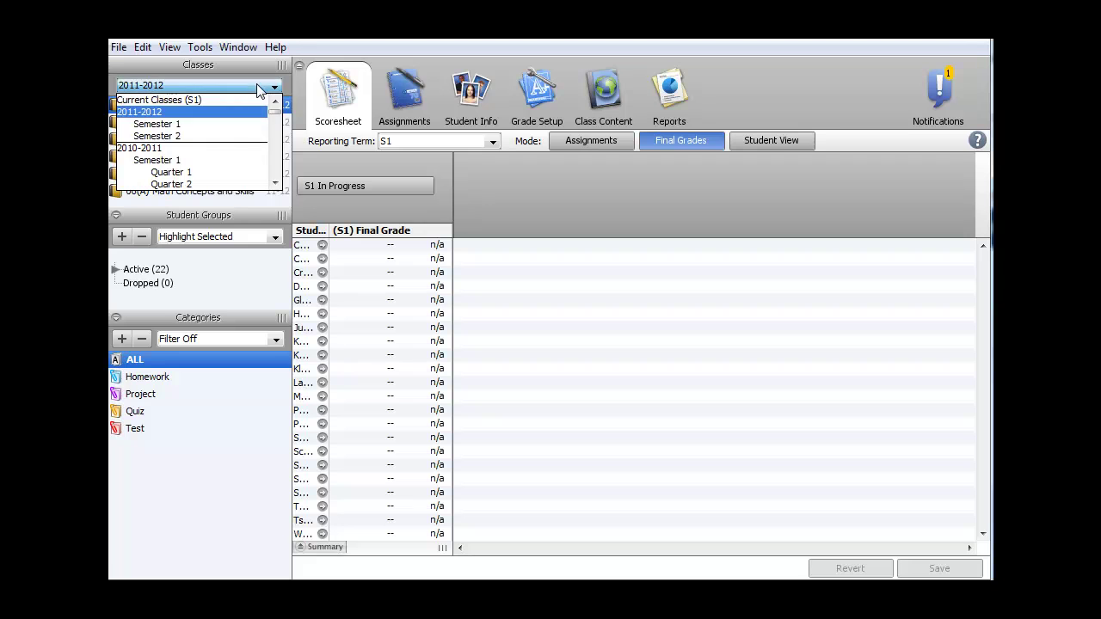
{"action": "left_click", "coordinate": [156, 119]}
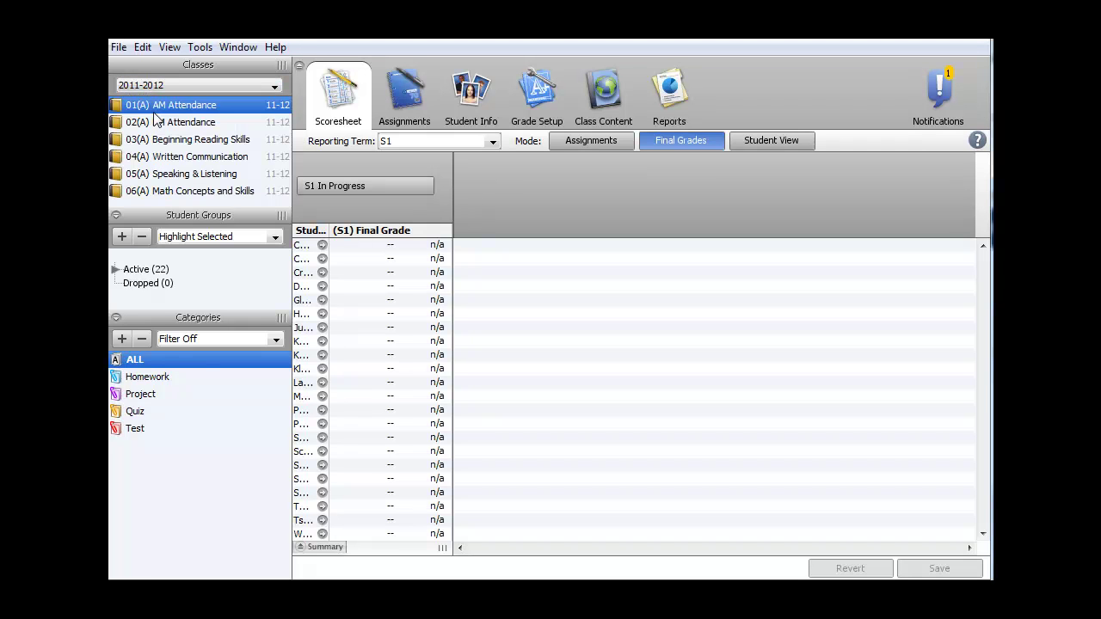
{"action": "left_click", "coordinate": [196, 139]}
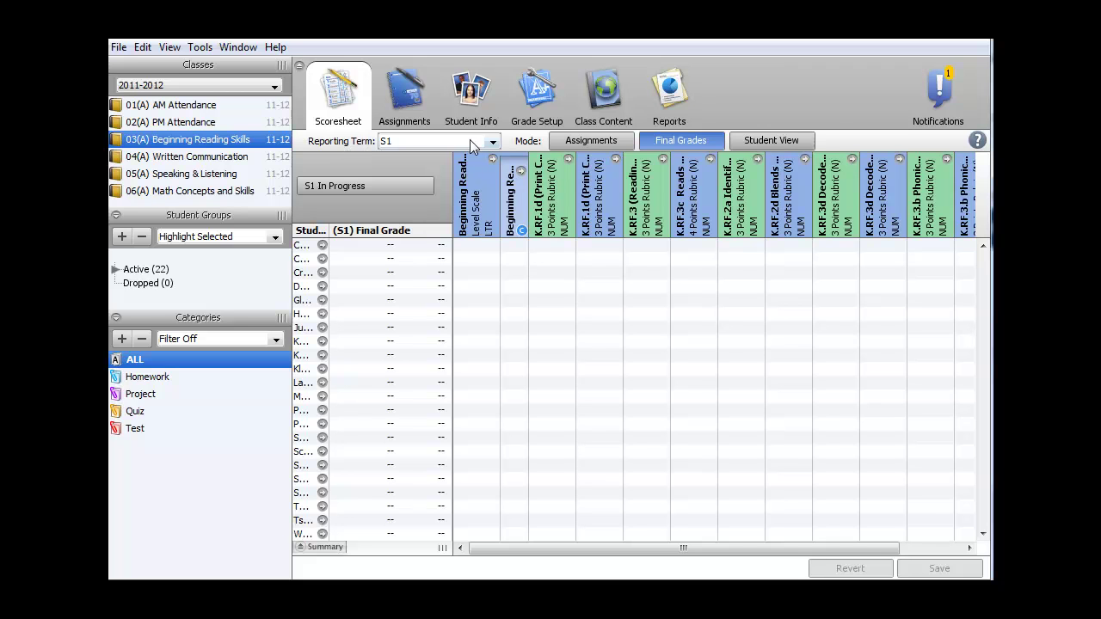
{"action": "left_click", "coordinate": [493, 143]}
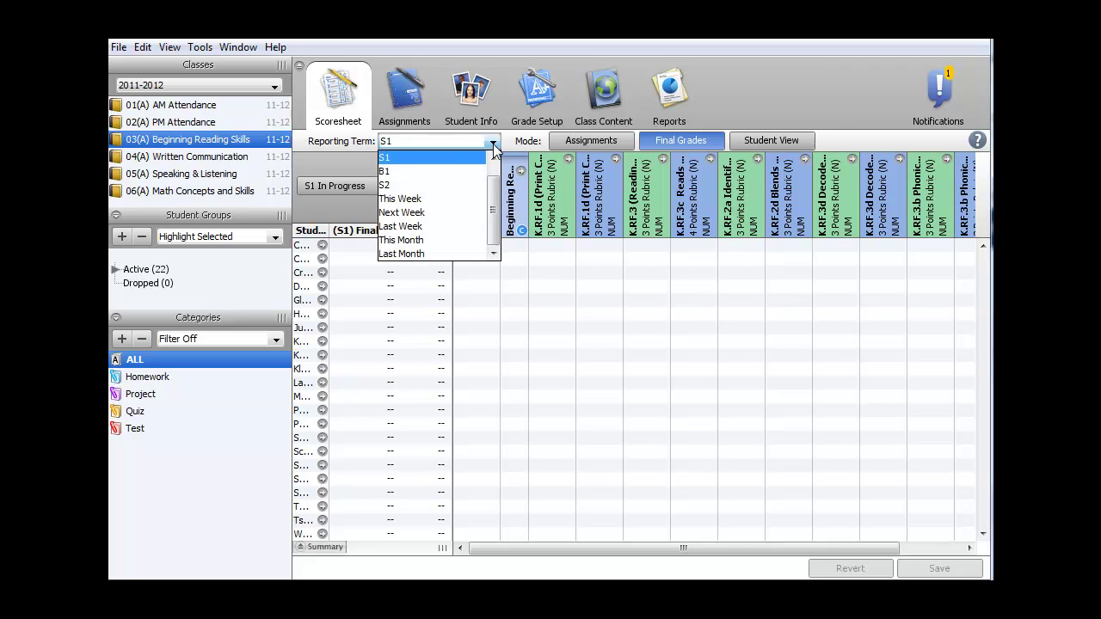
Step: Choose B1 as the reporting term and check the standards column headers
{"action": "left_click", "coordinate": [428, 176]}
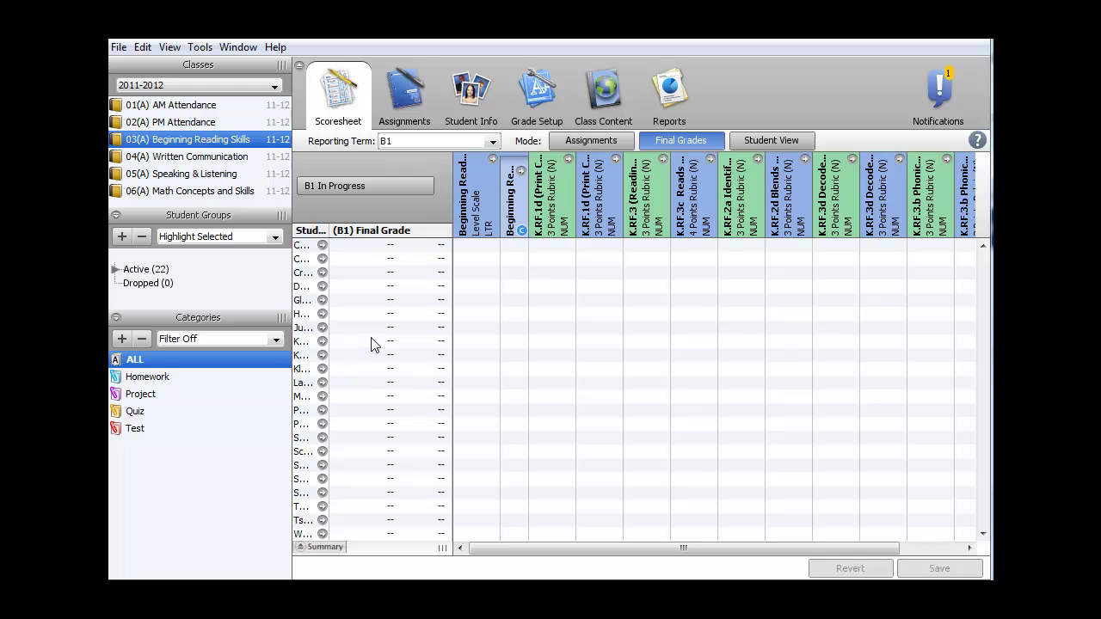
{"action": "mouse_move", "coordinate": [472, 205]}
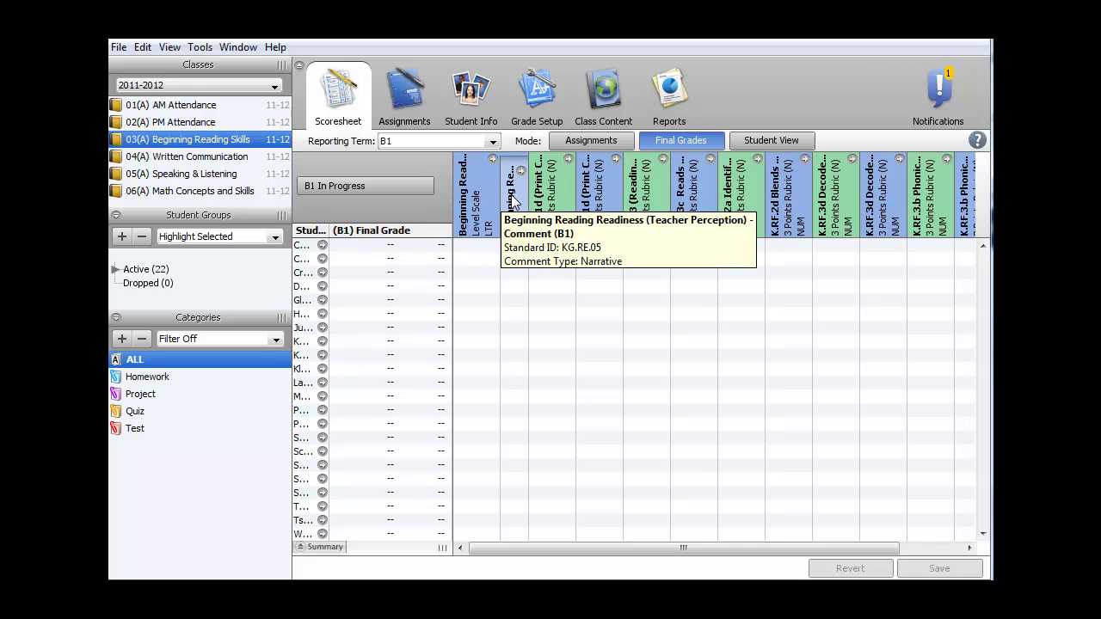
{"action": "mouse_move", "coordinate": [540, 207]}
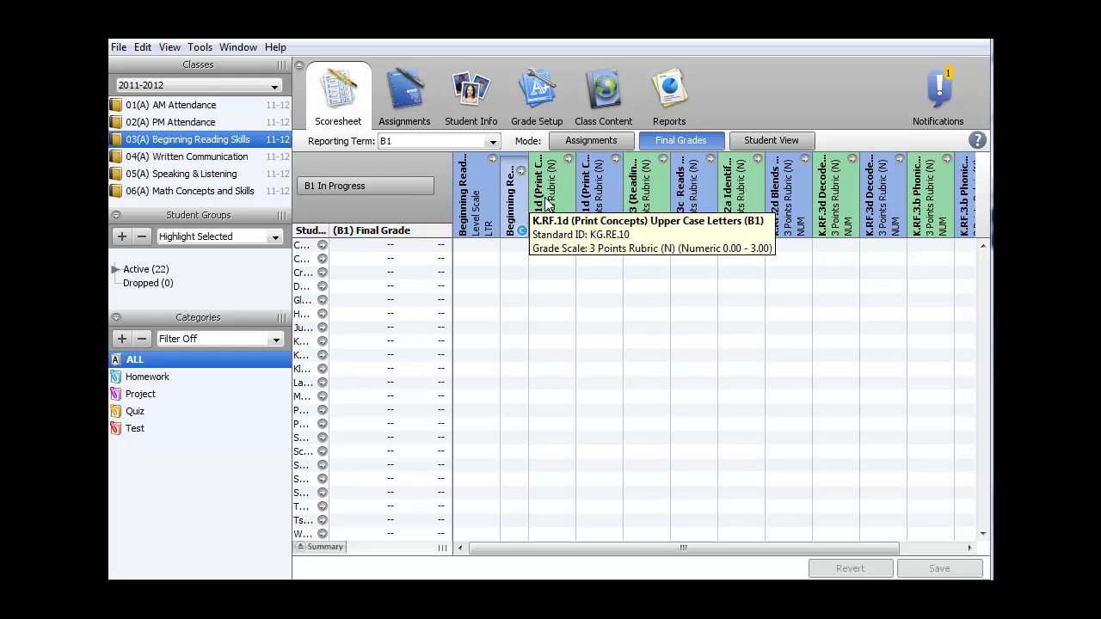
{"action": "mouse_move", "coordinate": [589, 203]}
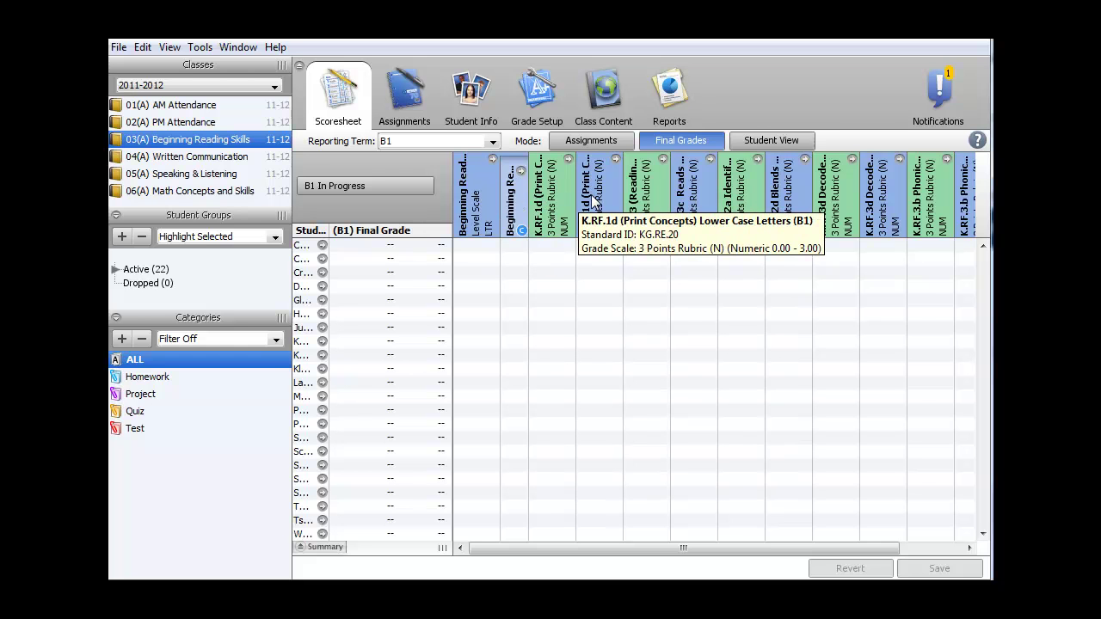
{"action": "mouse_move", "coordinate": [650, 205]}
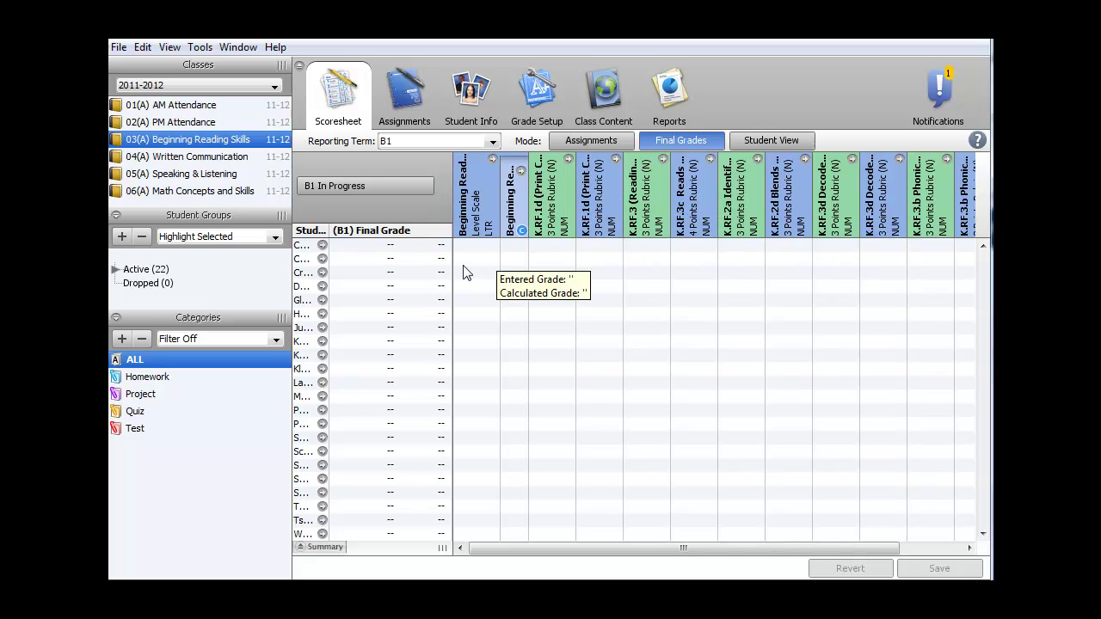
{"action": "mouse_move", "coordinate": [474, 225]}
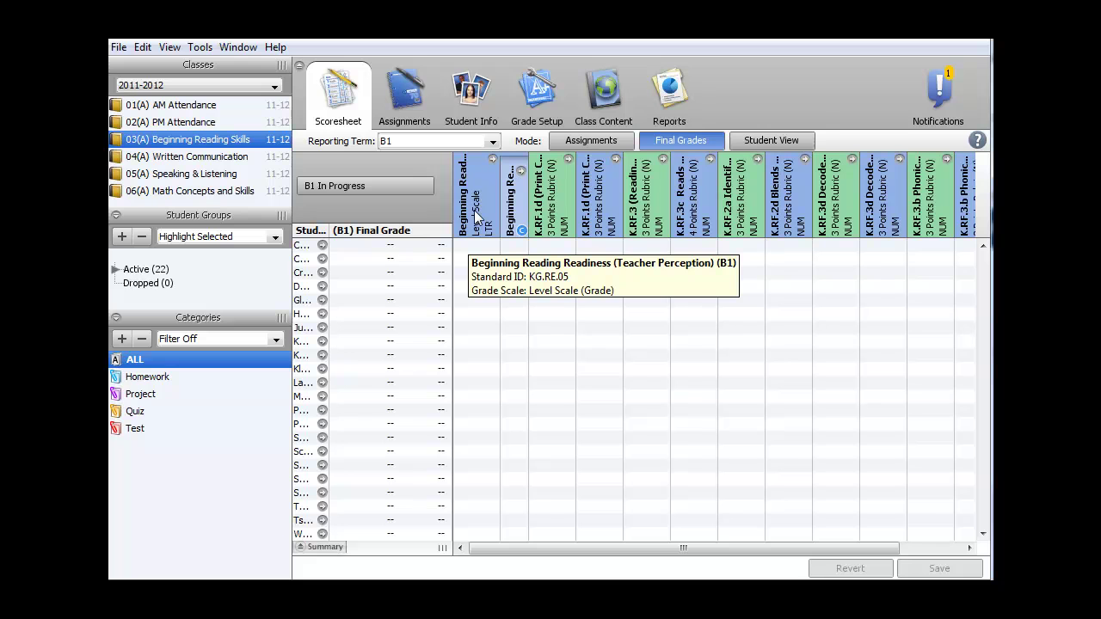
Step: Bring up the Quick Fill options for the Beginning Reading Readiness column
{"action": "right_click", "coordinate": [476, 216]}
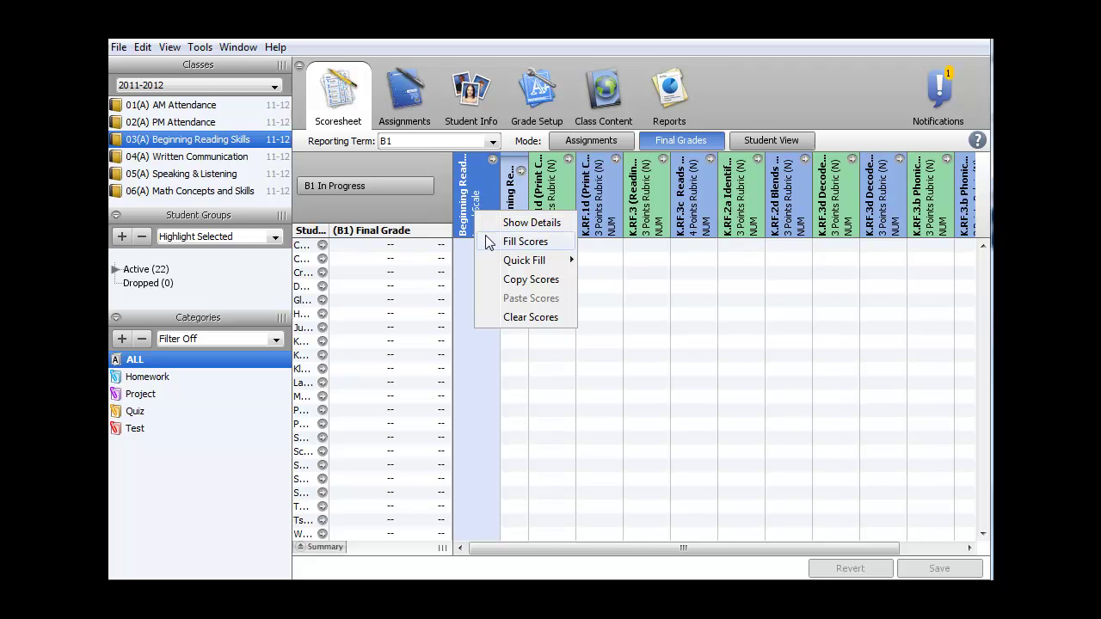
{"action": "mouse_move", "coordinate": [504, 263]}
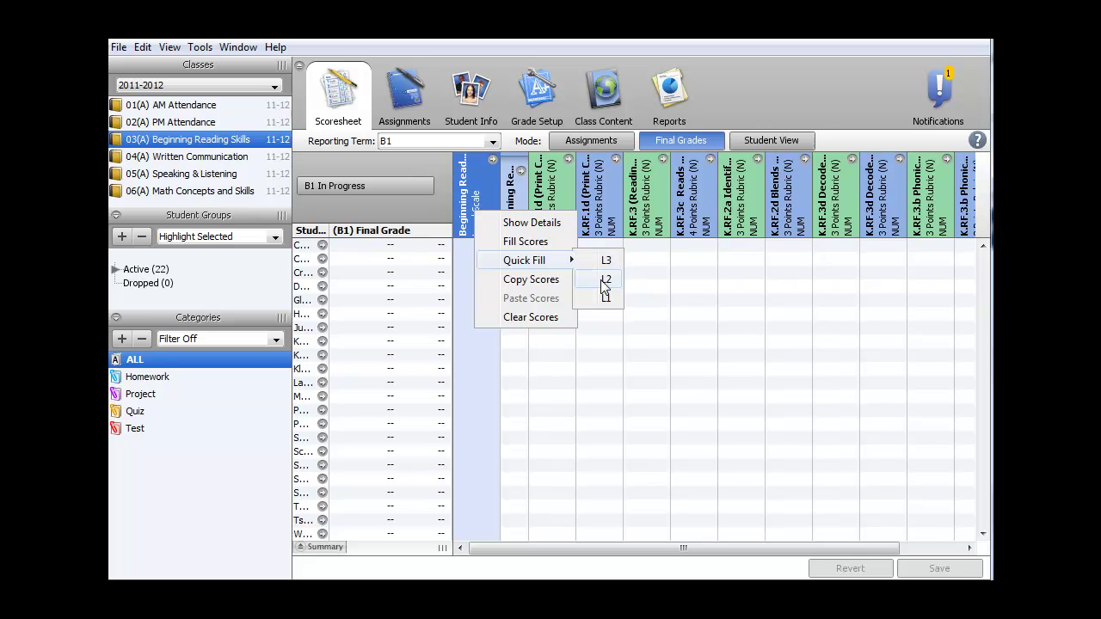
Step: Quick-fill the column with L2, then give the fourth student L1 and the ninth L3
{"action": "left_click", "coordinate": [605, 282]}
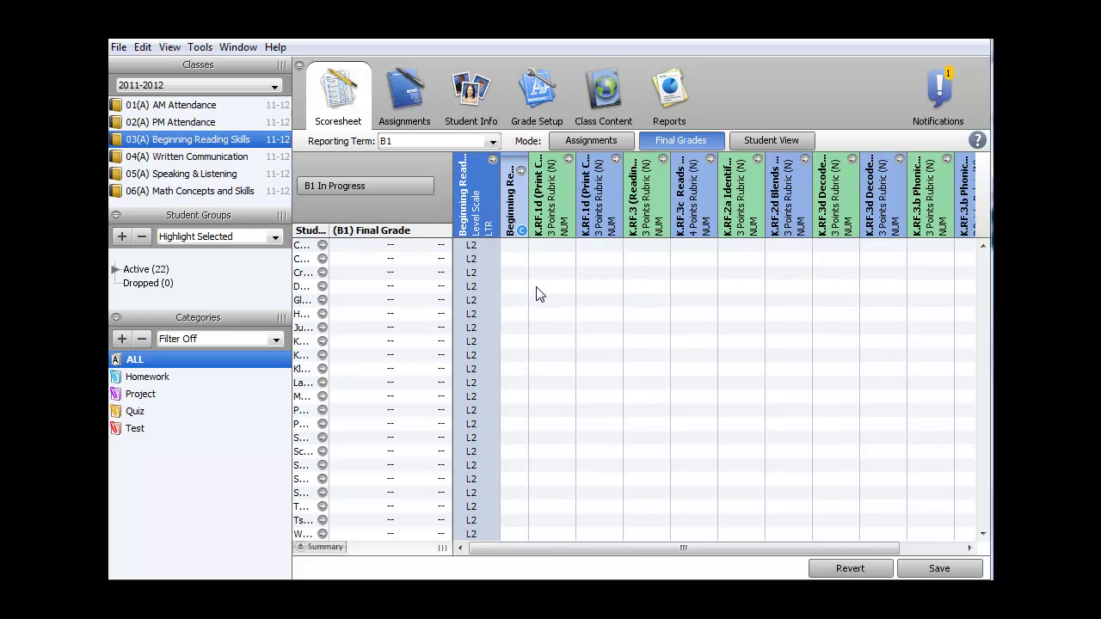
{"action": "left_click", "coordinate": [475, 288]}
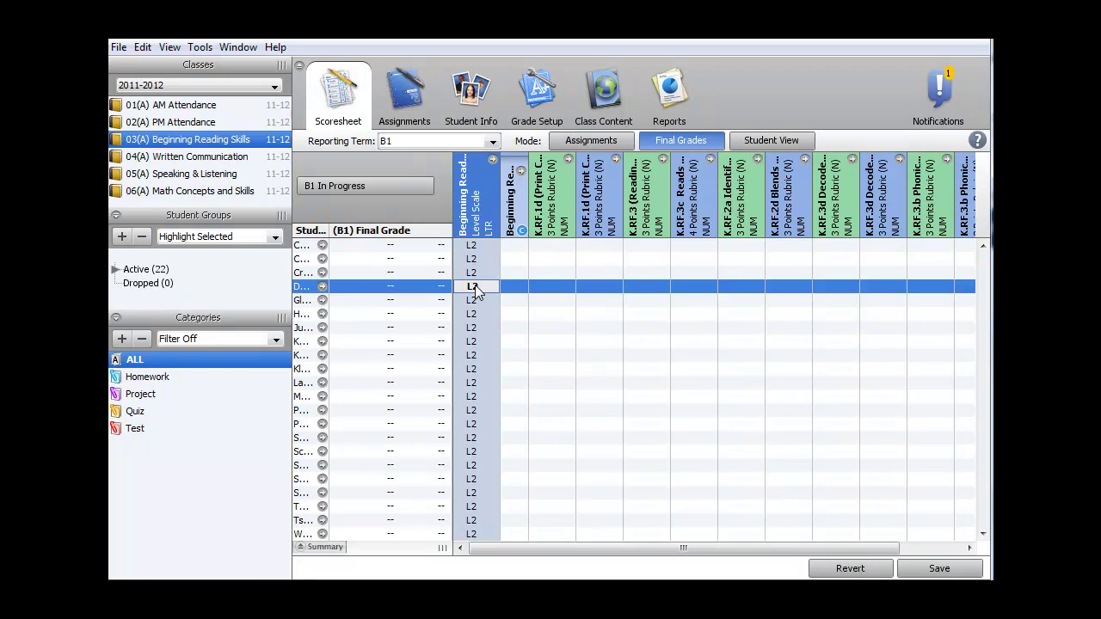
{"action": "left_click", "coordinate": [475, 288]}
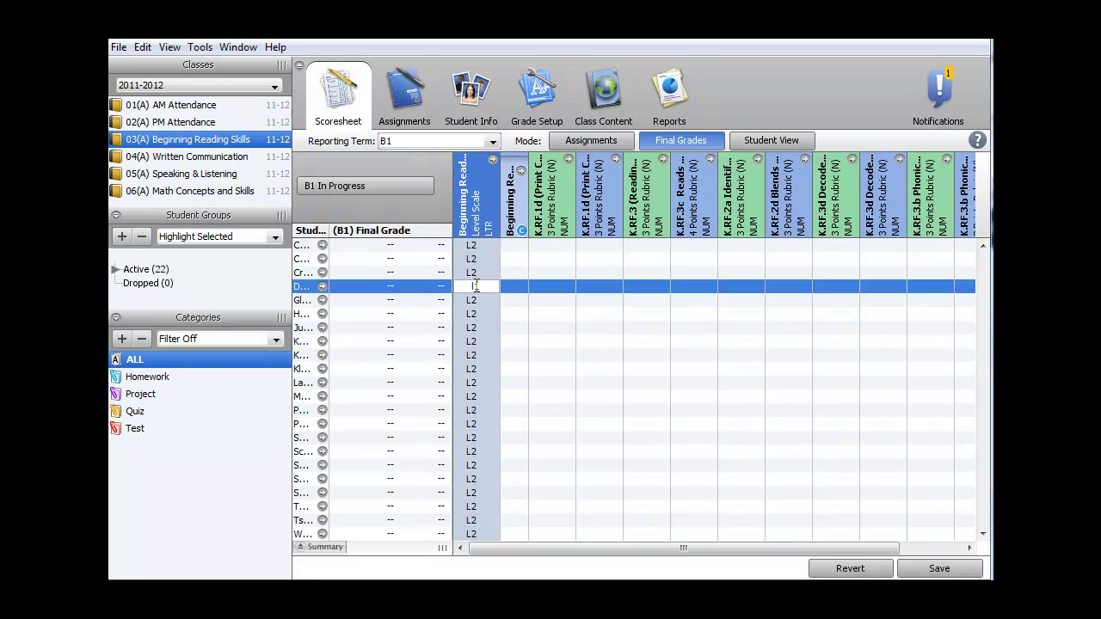
{"action": "left_click", "coordinate": [478, 348]}
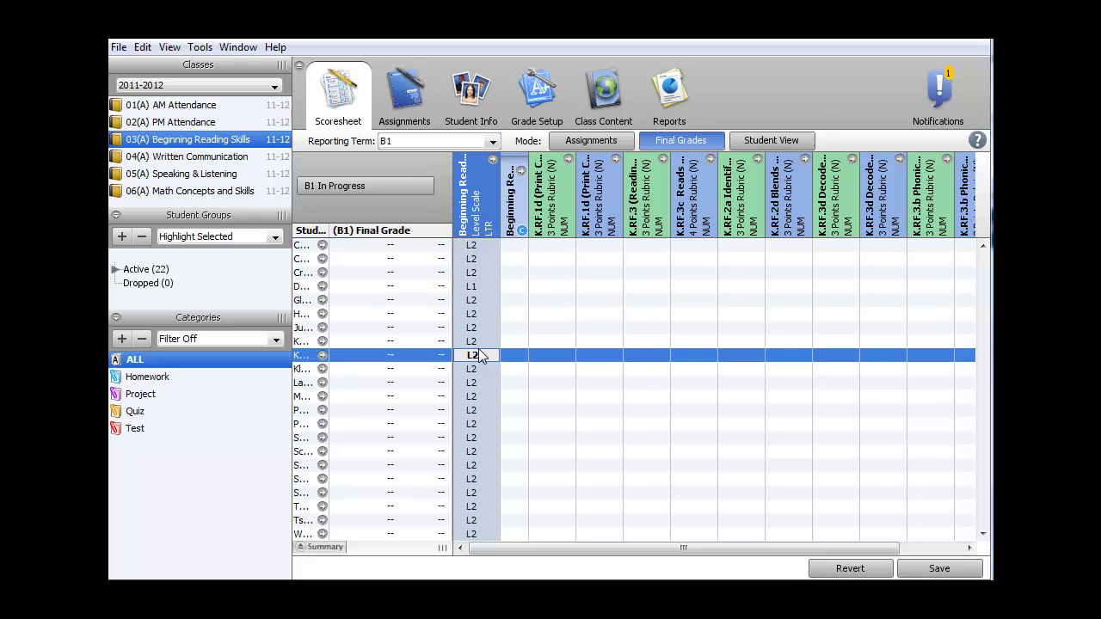
{"action": "type", "text": "l3"}
{"action": "key", "text": "Return"}
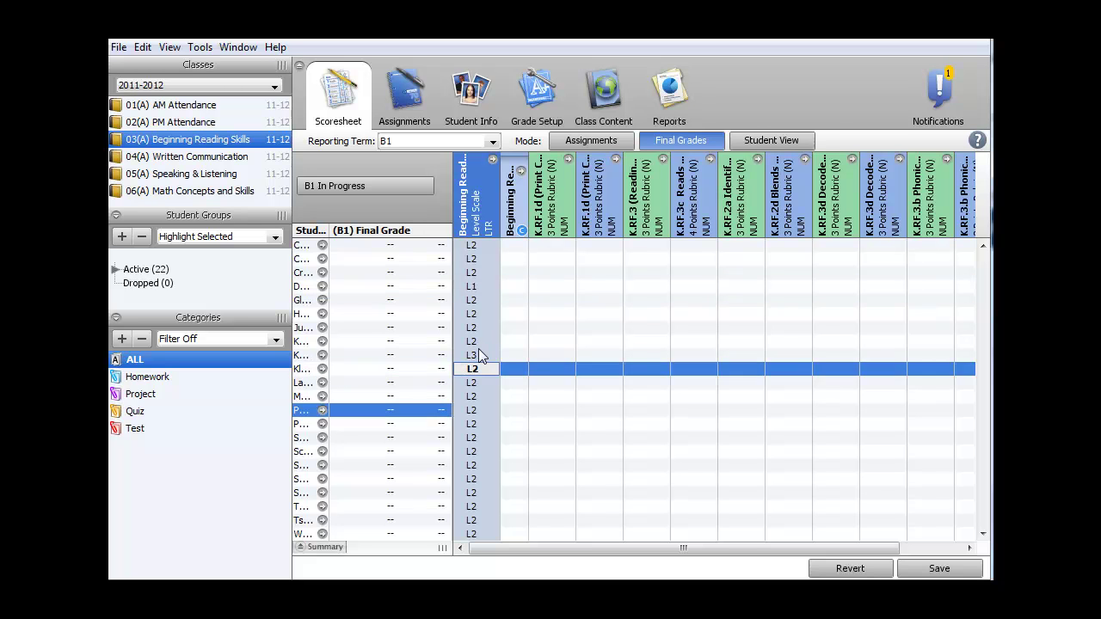
Step: Give the thirteenth and eighteenth students L1 and save the scores
{"action": "key", "text": "Down"}
{"action": "key", "text": "Down"}
{"action": "key", "text": "Down"}
{"action": "type", "text": "l1"}
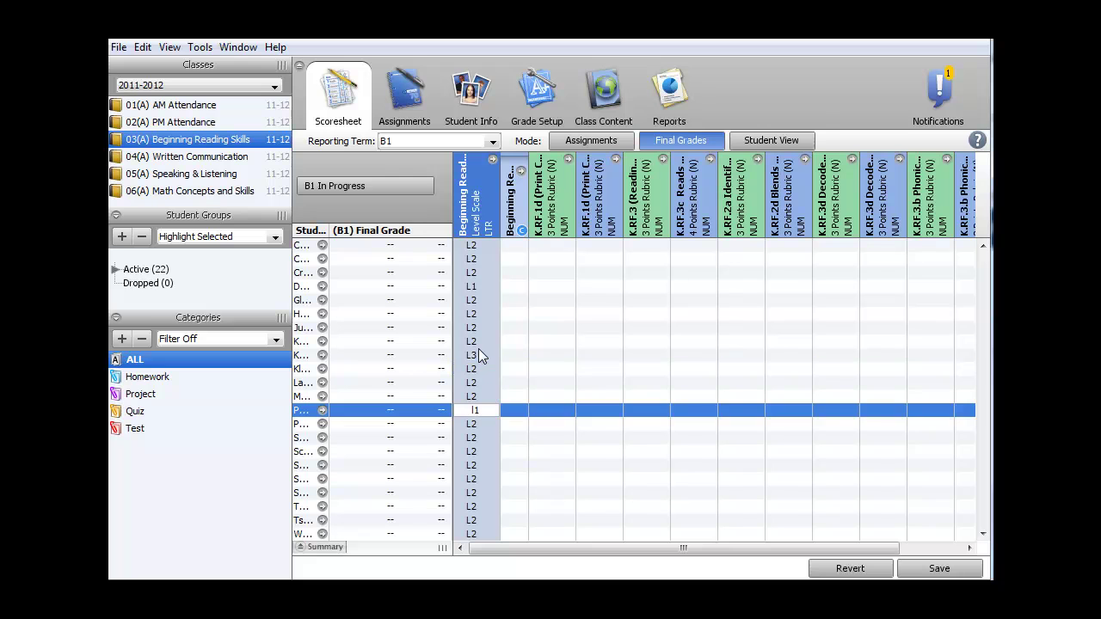
{"action": "left_click", "coordinate": [480, 480]}
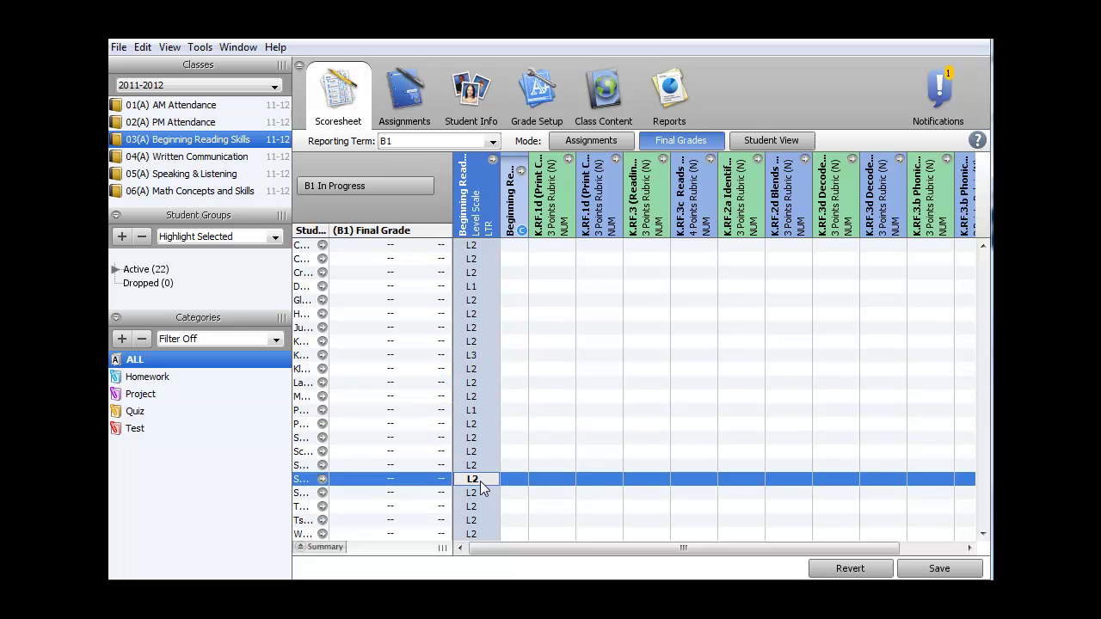
{"action": "type", "text": "l1"}
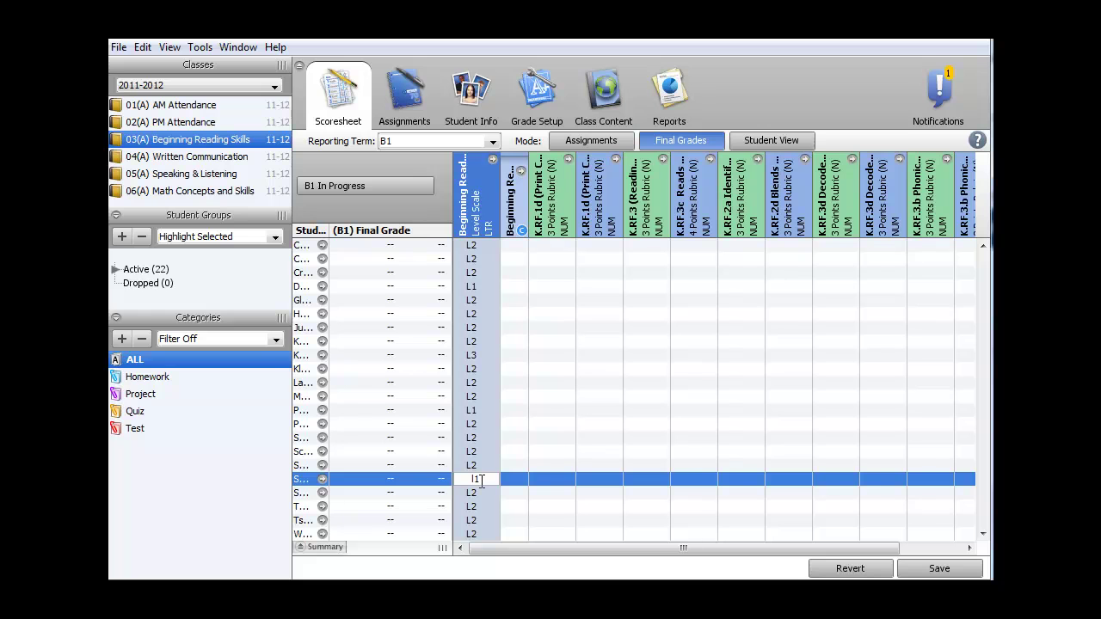
{"action": "left_click", "coordinate": [939, 568]}
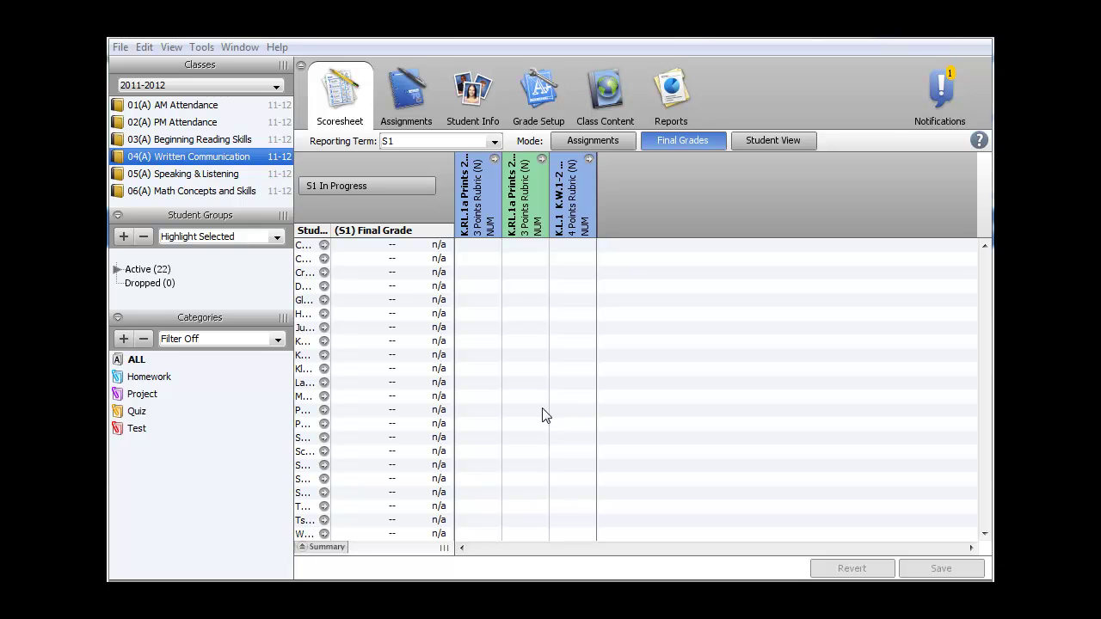
Step: Enable automatic higher level standards grade calculation in Preferences and accept the recalculation
{"action": "left_click", "coordinate": [200, 49]}
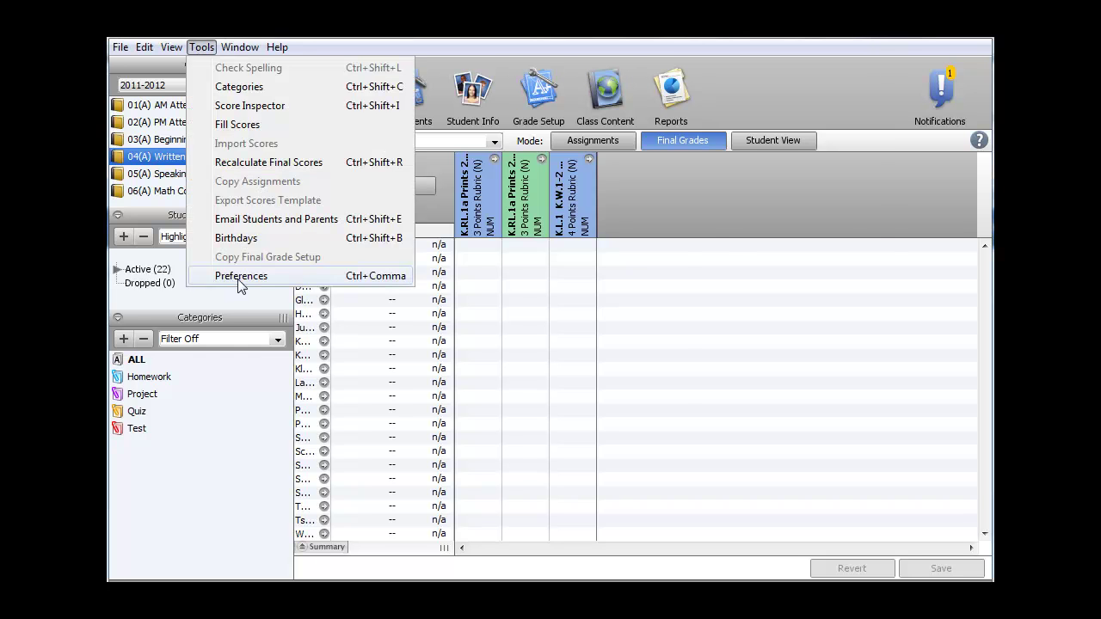
{"action": "left_click", "coordinate": [240, 280]}
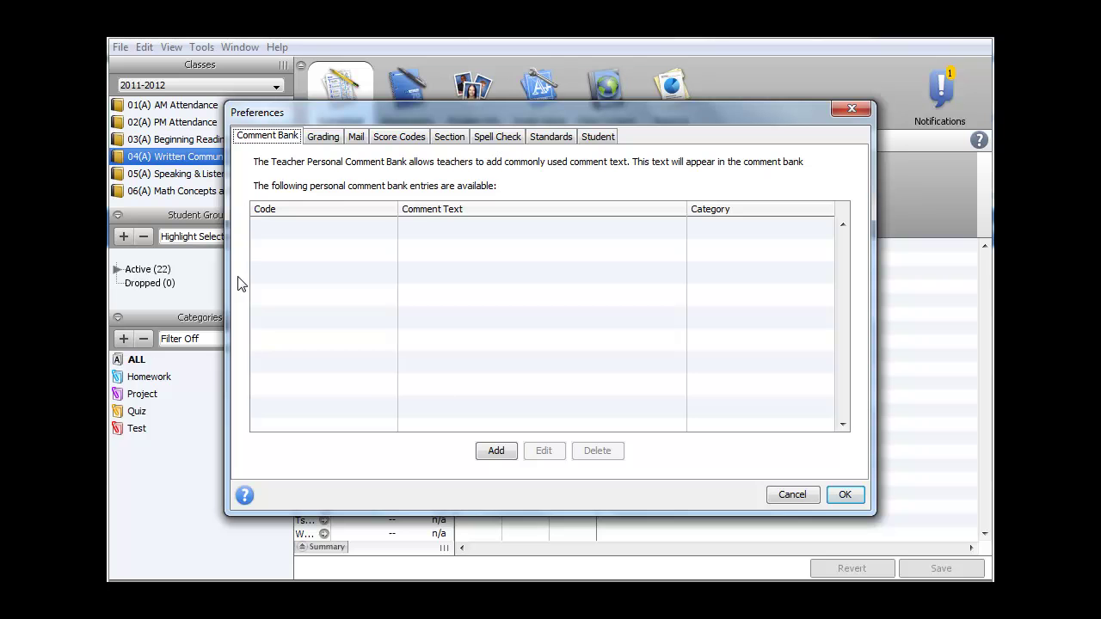
{"action": "left_click", "coordinate": [560, 140]}
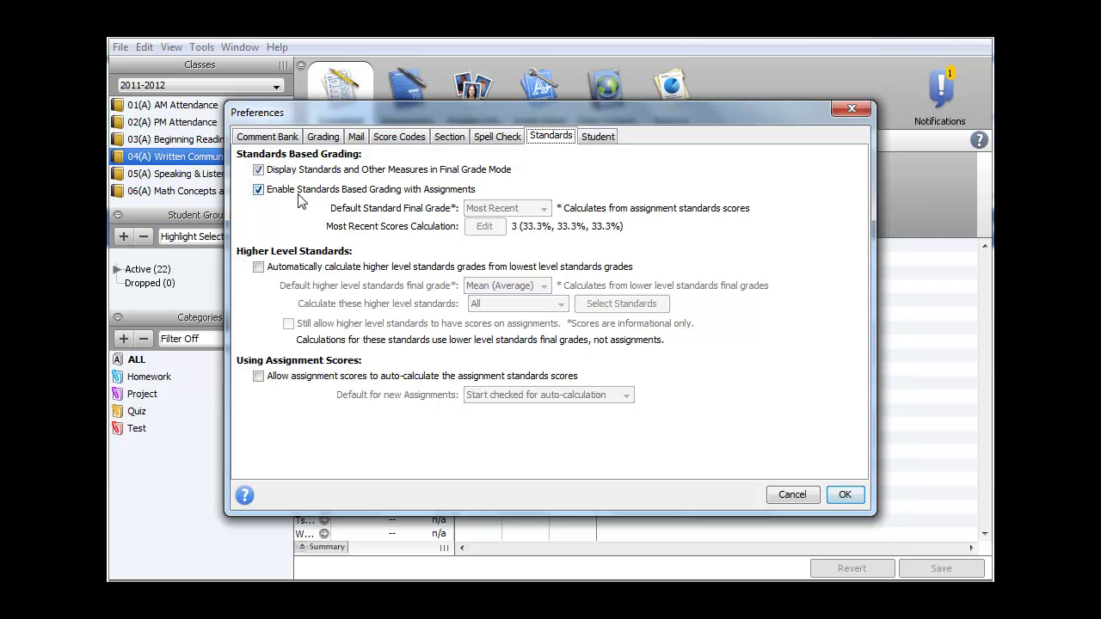
{"action": "left_click", "coordinate": [258, 268]}
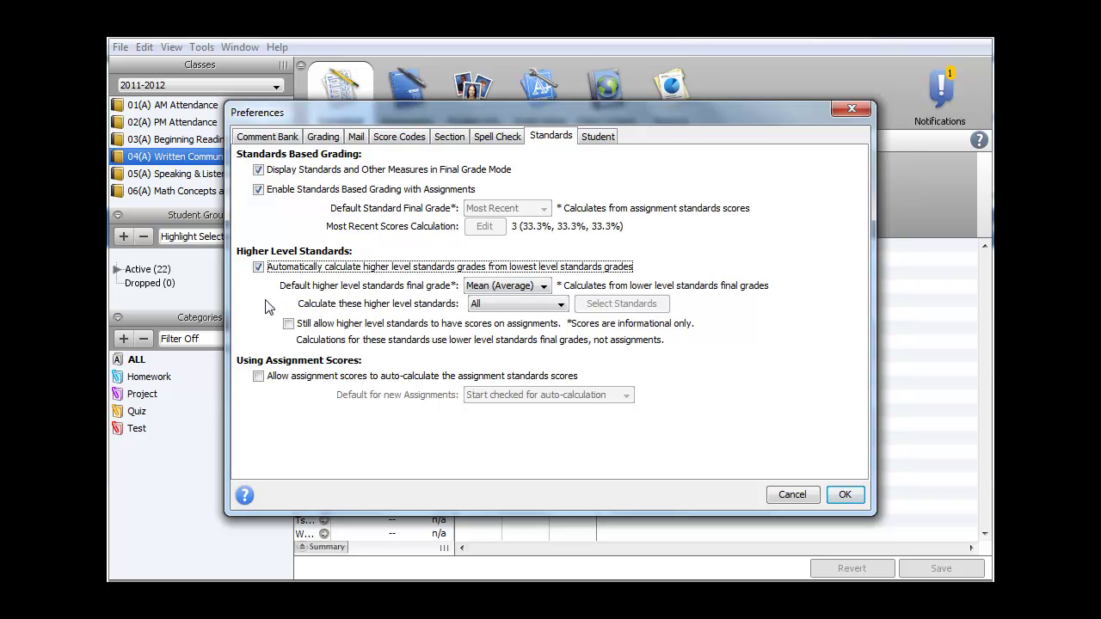
{"action": "left_click", "coordinate": [847, 498]}
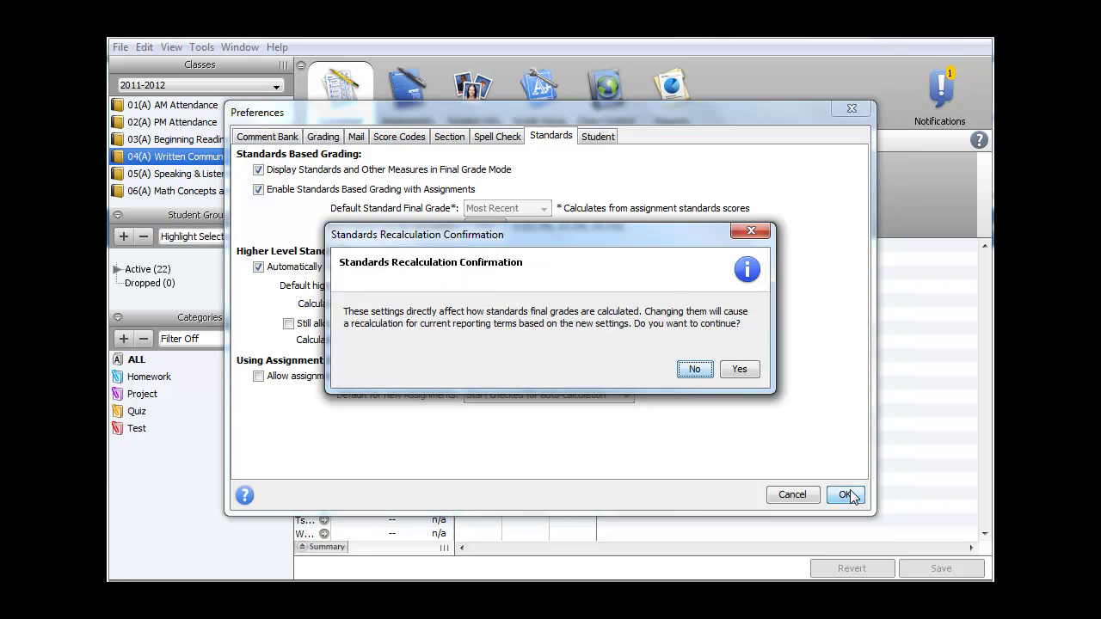
{"action": "left_click", "coordinate": [741, 369]}
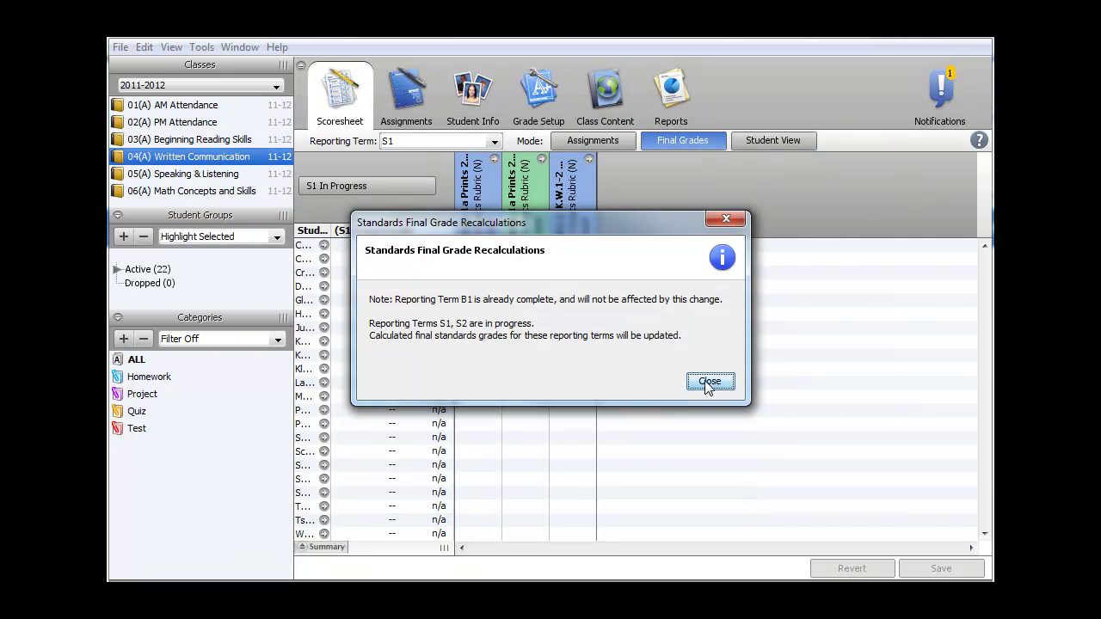
{"action": "left_click", "coordinate": [706, 380]}
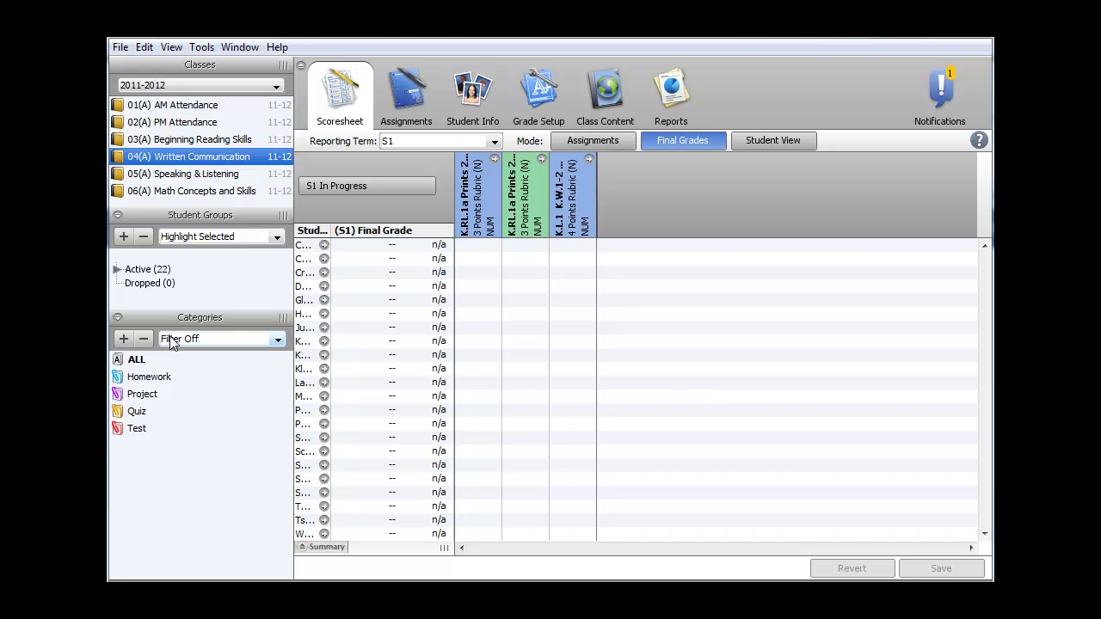
Step: Add the category Check Points with abbreviation CP, Orange colour and 0 points possible
{"action": "left_click", "coordinate": [121, 340]}
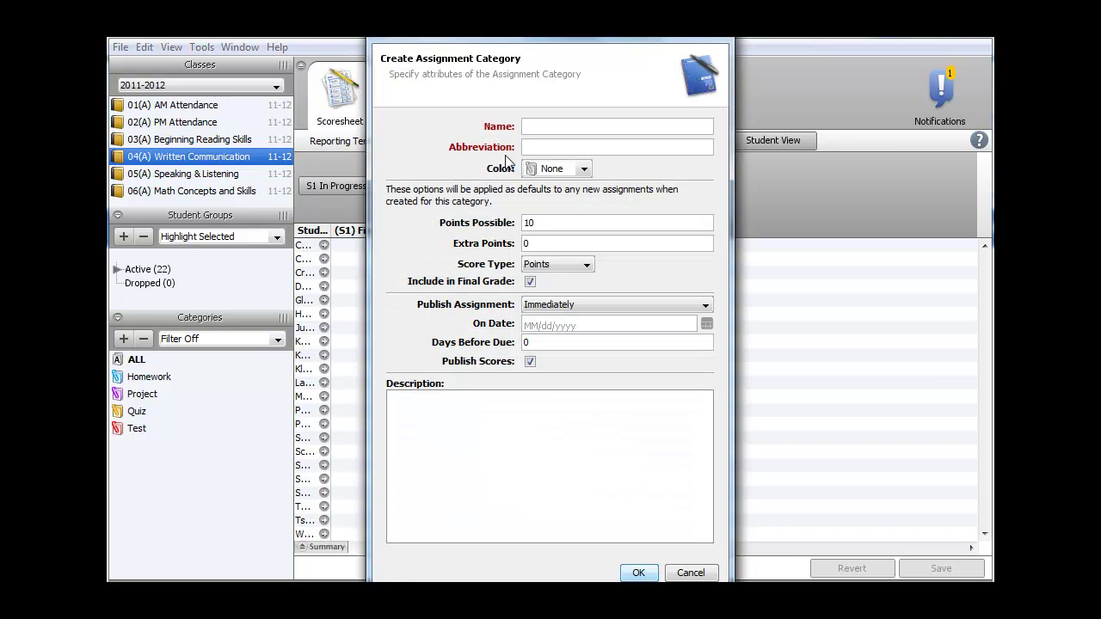
{"action": "type", "text": "Check P"}
{"action": "type", "text": "oints"}
{"action": "key", "text": "Tab"}
{"action": "type", "text": "CP"}
{"action": "left_click", "coordinate": [559, 169]}
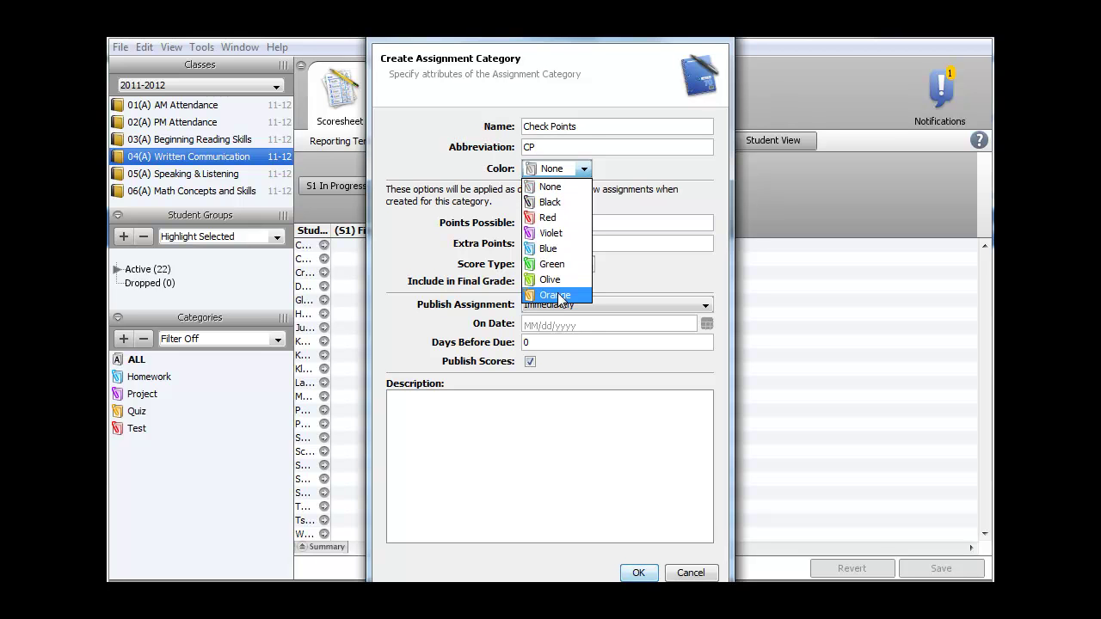
{"action": "left_click", "coordinate": [558, 295]}
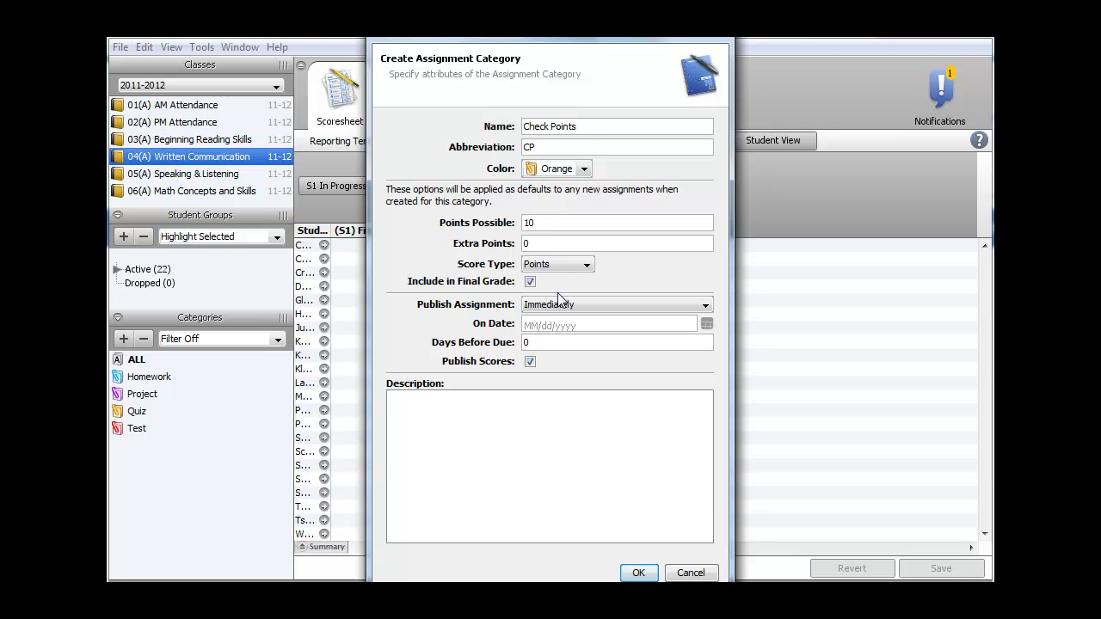
{"action": "double_click", "coordinate": [555, 224]}
{"action": "type", "text": "0"}
{"action": "left_click", "coordinate": [639, 573]}
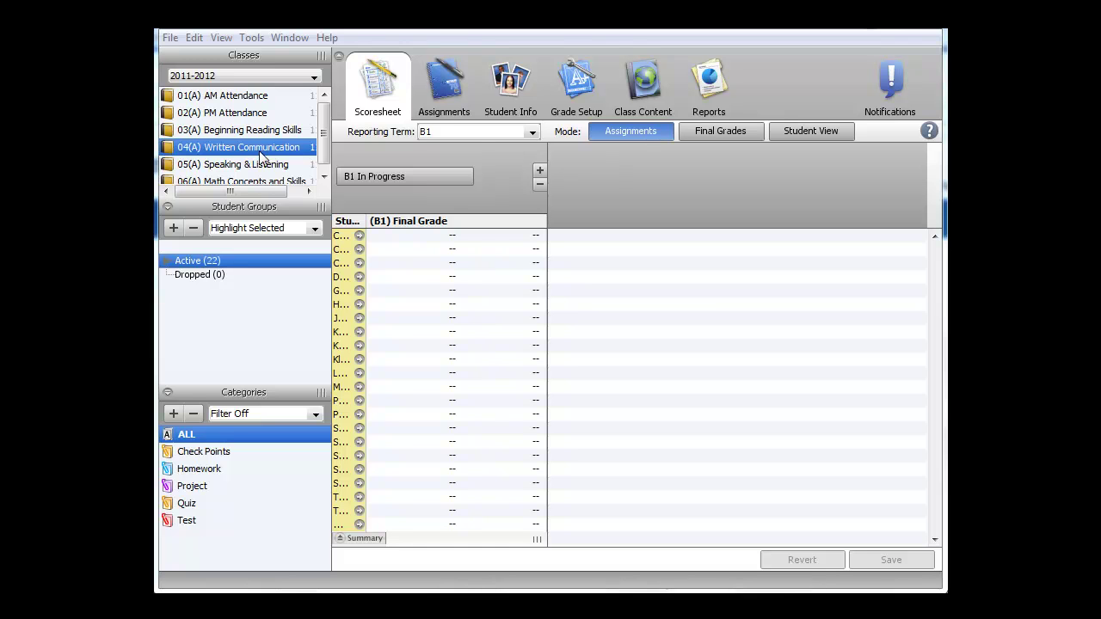
Step: Show the Assignments list for reporting term S1
{"action": "left_click", "coordinate": [444, 90]}
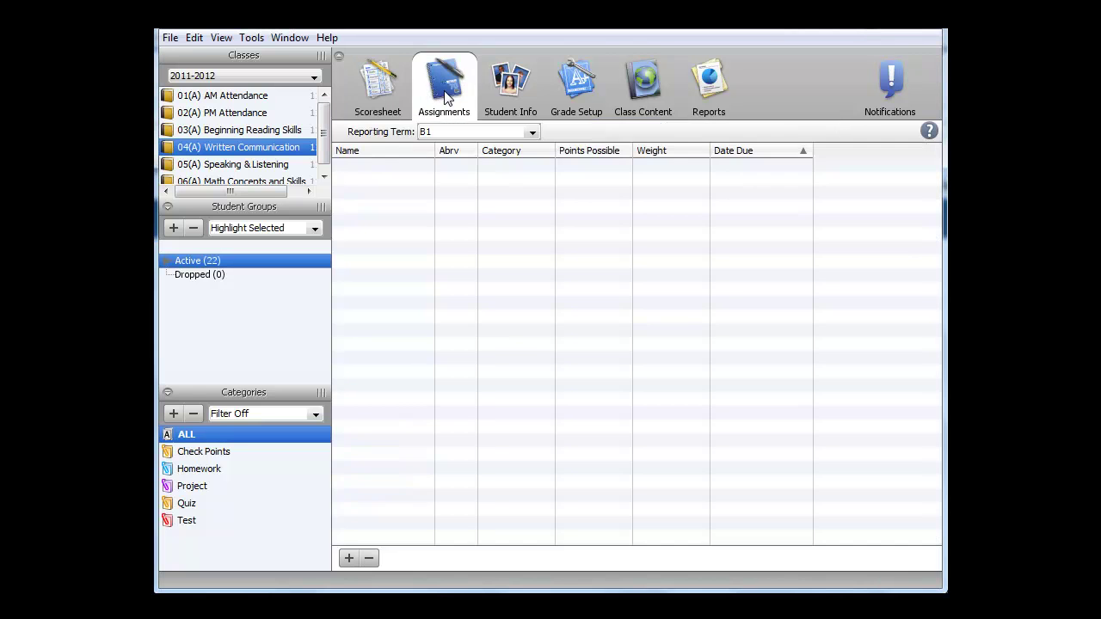
{"action": "left_click", "coordinate": [532, 133]}
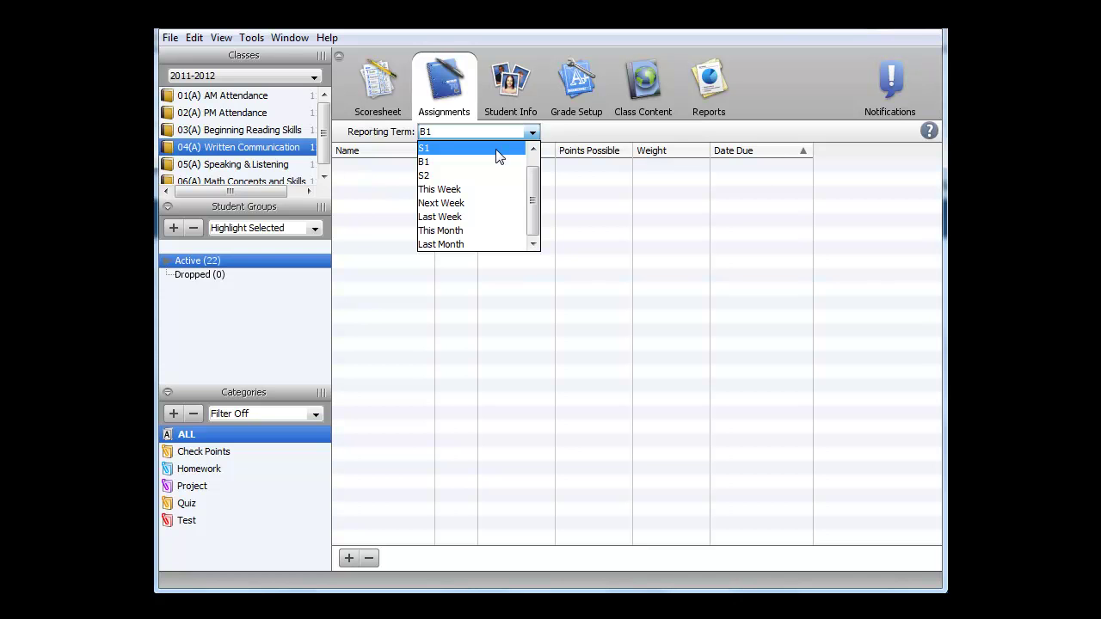
{"action": "left_click", "coordinate": [496, 155]}
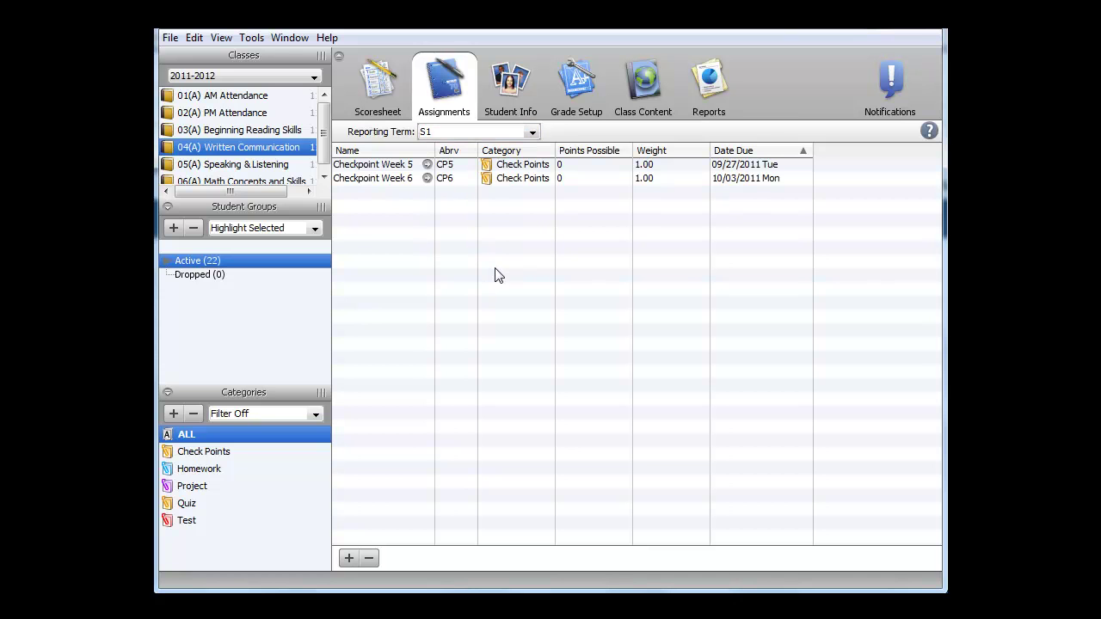
Step: Start a new assignment named Checkpoint Week 8 with abbreviation CP8
{"action": "left_click", "coordinate": [349, 559]}
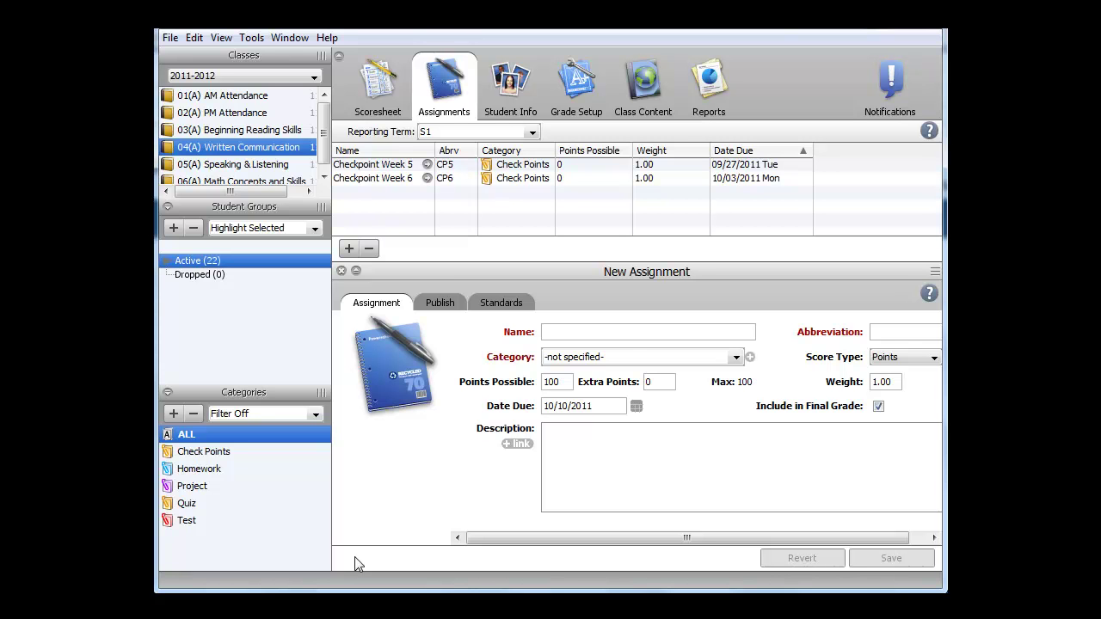
{"action": "type", "text": "Checkp"}
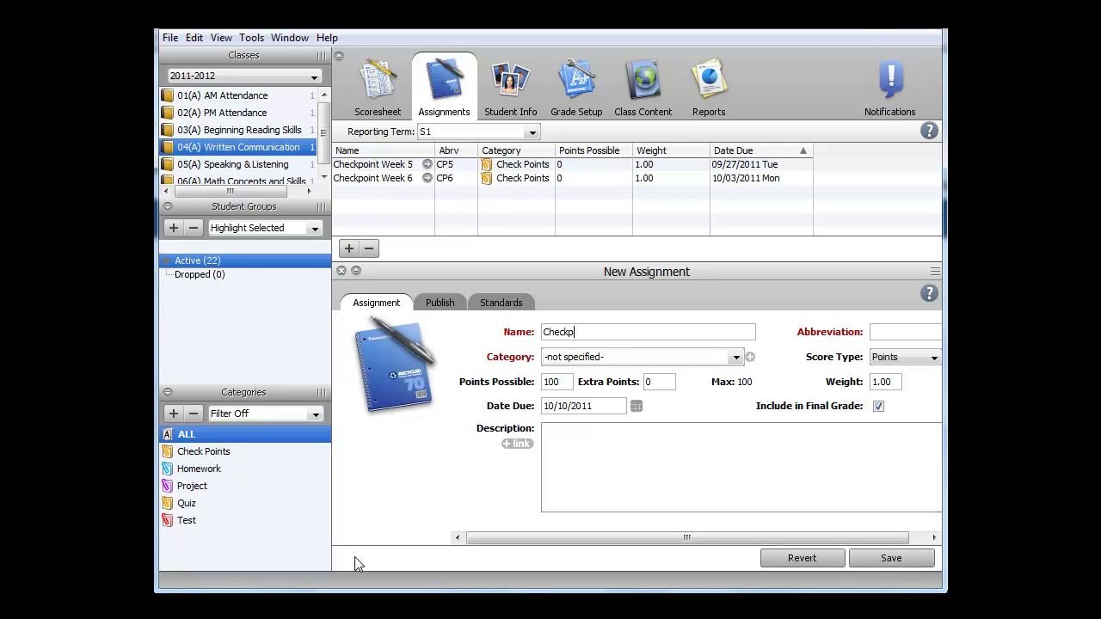
{"action": "type", "text": "oint Week 8"}
{"action": "key", "text": "Tab"}
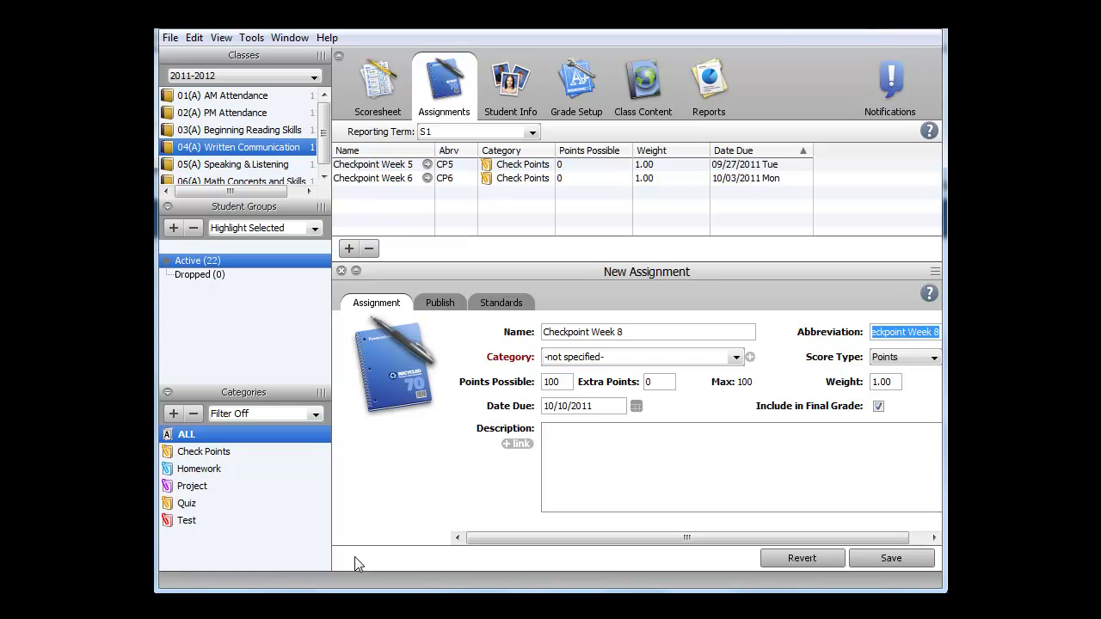
{"action": "type", "text": "CP8"}
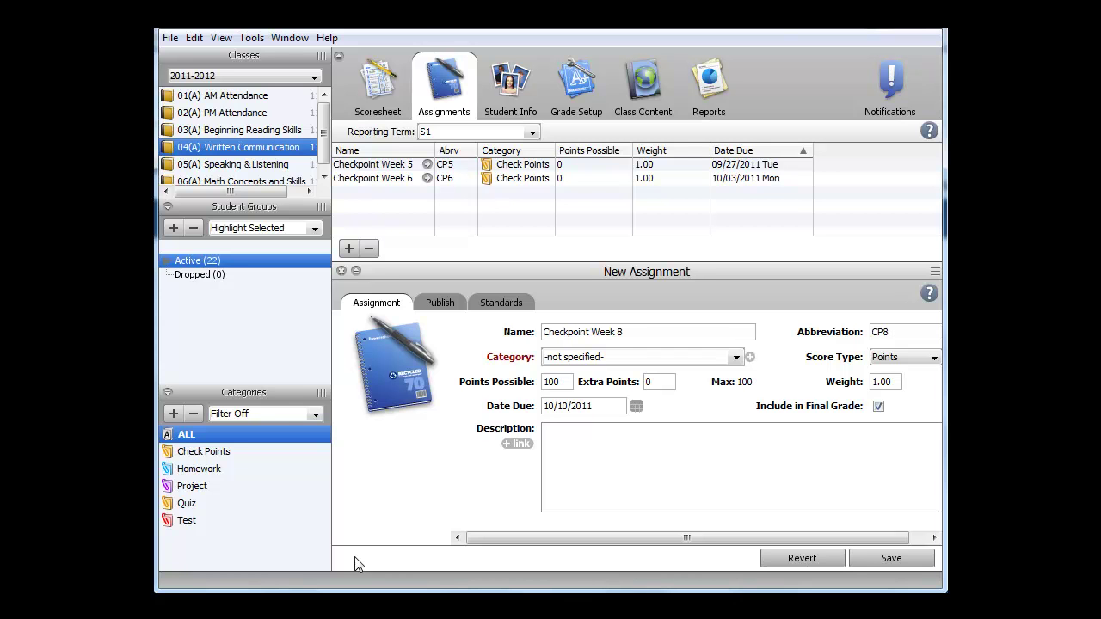
Step: Put the assignment in the Check Points category with a 10/10/2011 due date
{"action": "left_click", "coordinate": [713, 361]}
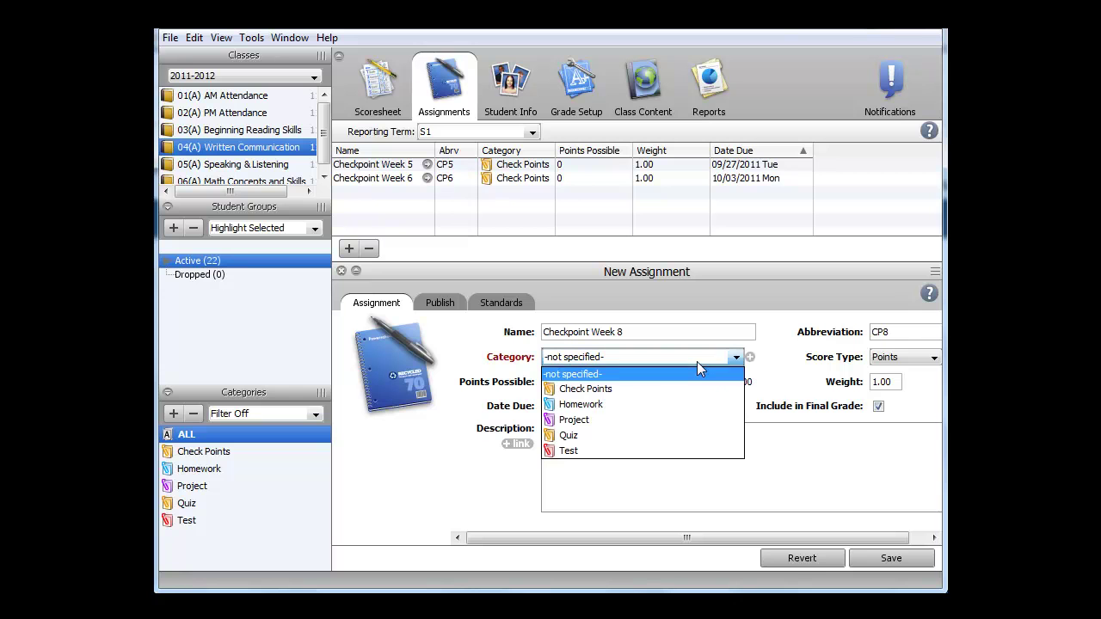
{"action": "left_click", "coordinate": [608, 392]}
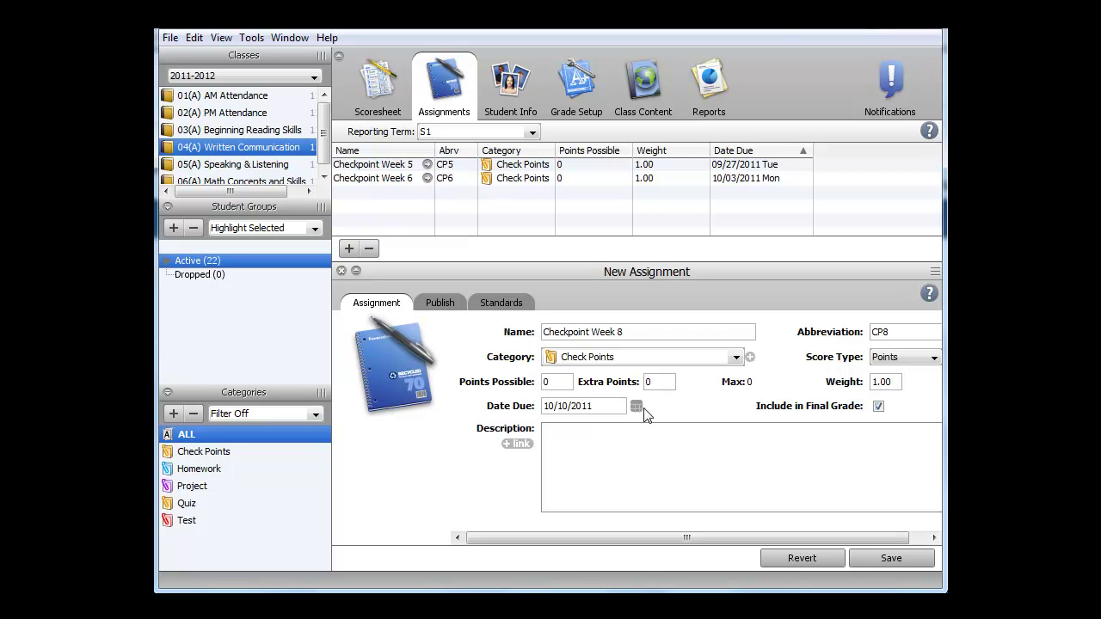
{"action": "left_click", "coordinate": [636, 407]}
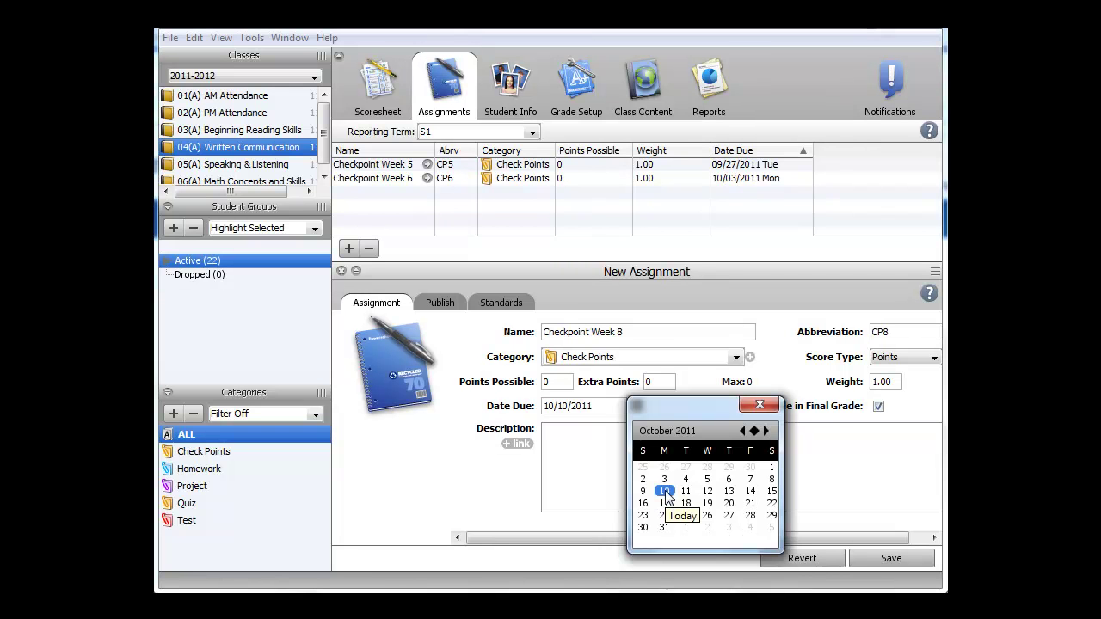
{"action": "left_click", "coordinate": [666, 492]}
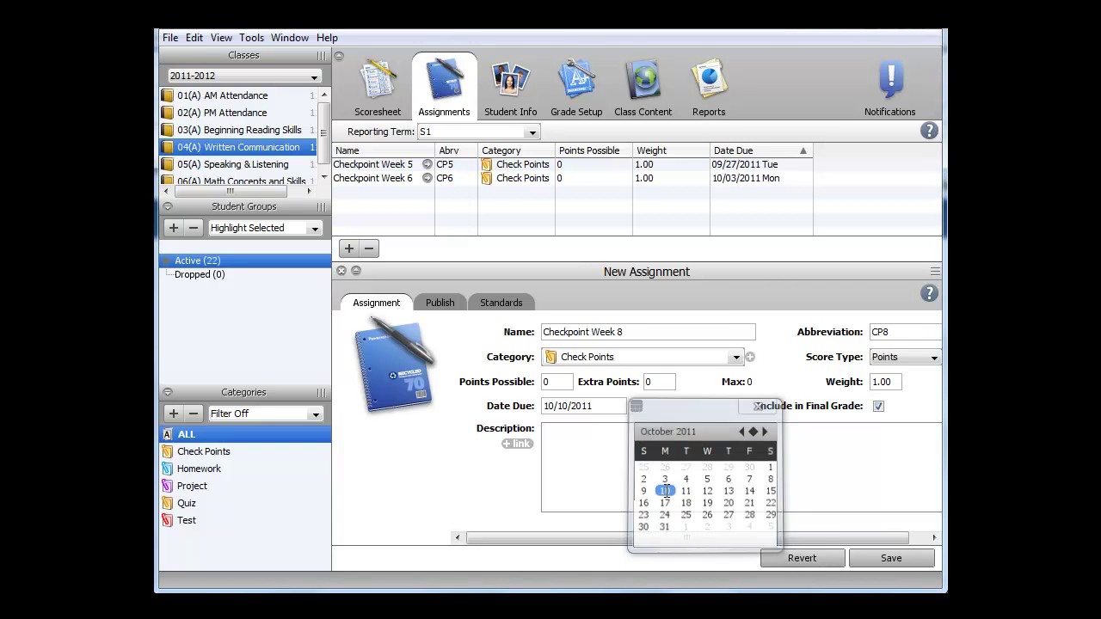
Step: Link the K.RL.1a Prints 26 Upper Case and Lower Case Letters standards, then save Checkpoint Week 8
{"action": "left_click", "coordinate": [505, 307]}
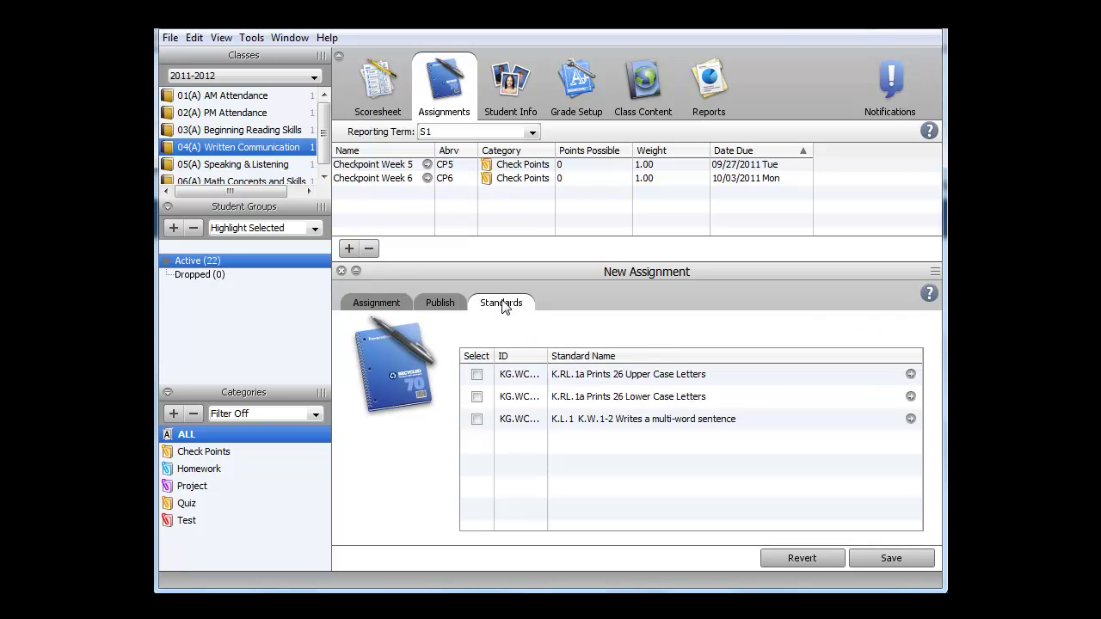
{"action": "left_click", "coordinate": [477, 376]}
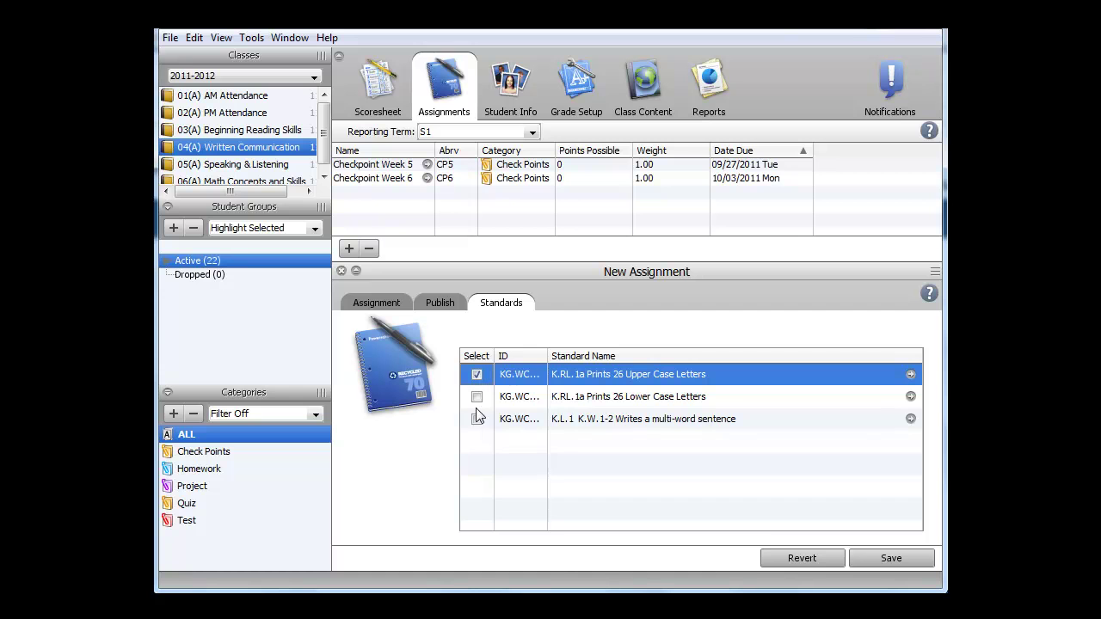
{"action": "left_click", "coordinate": [477, 397]}
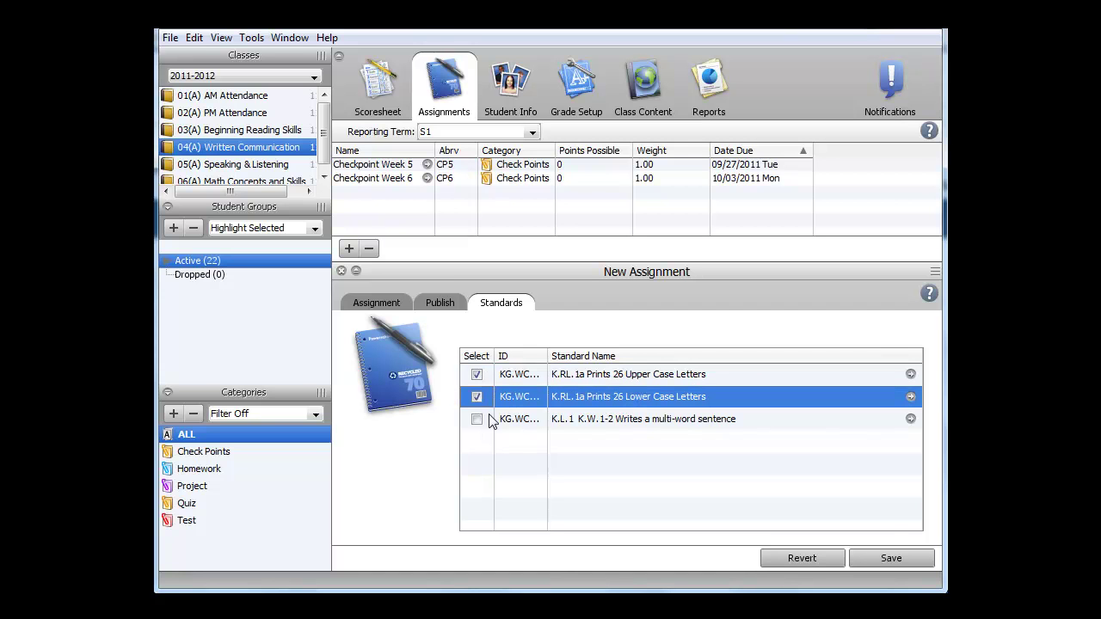
{"action": "left_click", "coordinate": [891, 558]}
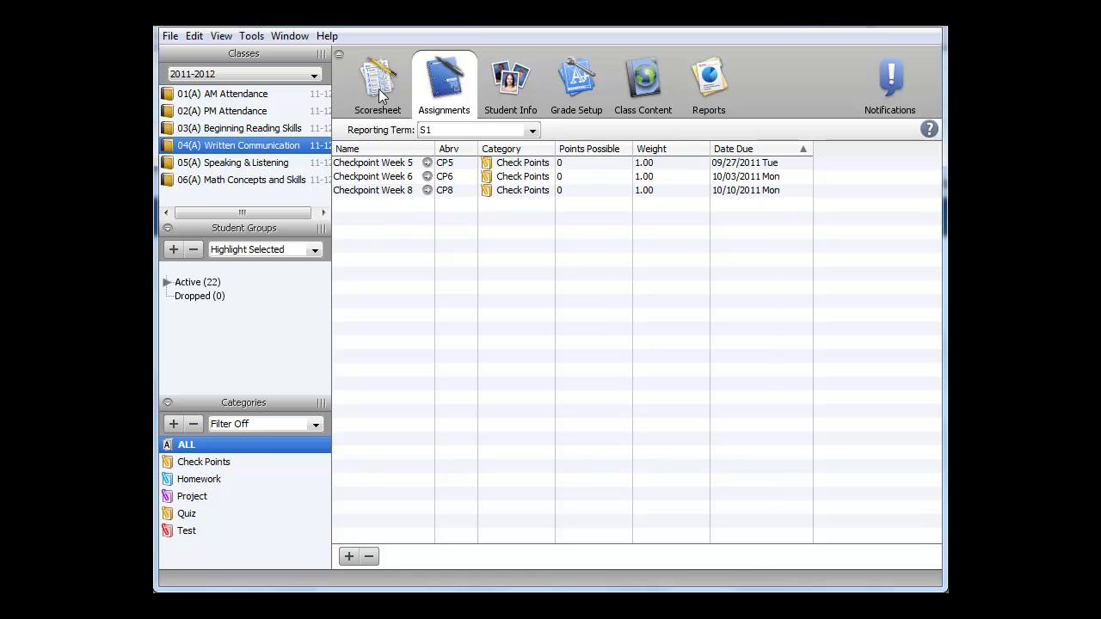
Step: Return to the Scoresheet and select the Checkpoint Week 8 column to show its K.RL.1a standards
{"action": "left_click", "coordinate": [379, 94]}
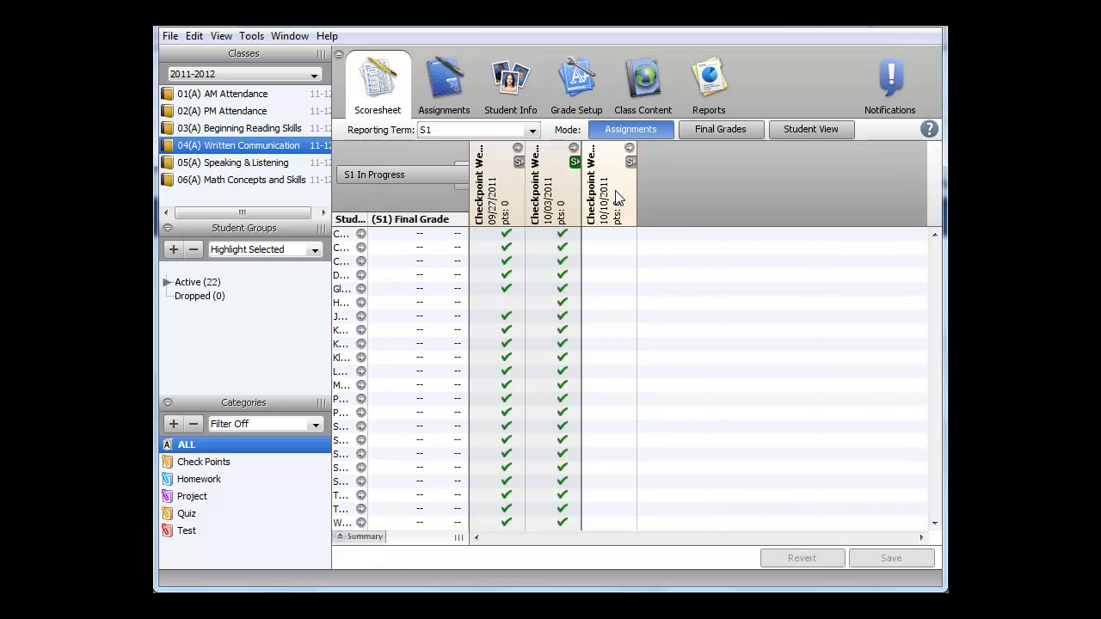
{"action": "mouse_move", "coordinate": [616, 196]}
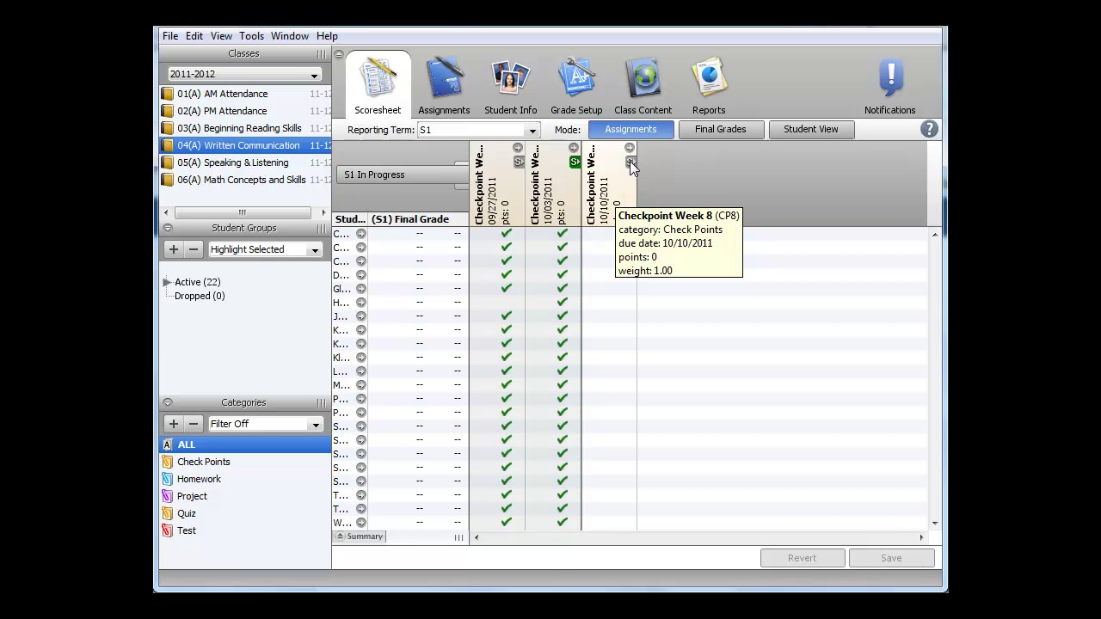
{"action": "left_click", "coordinate": [629, 161]}
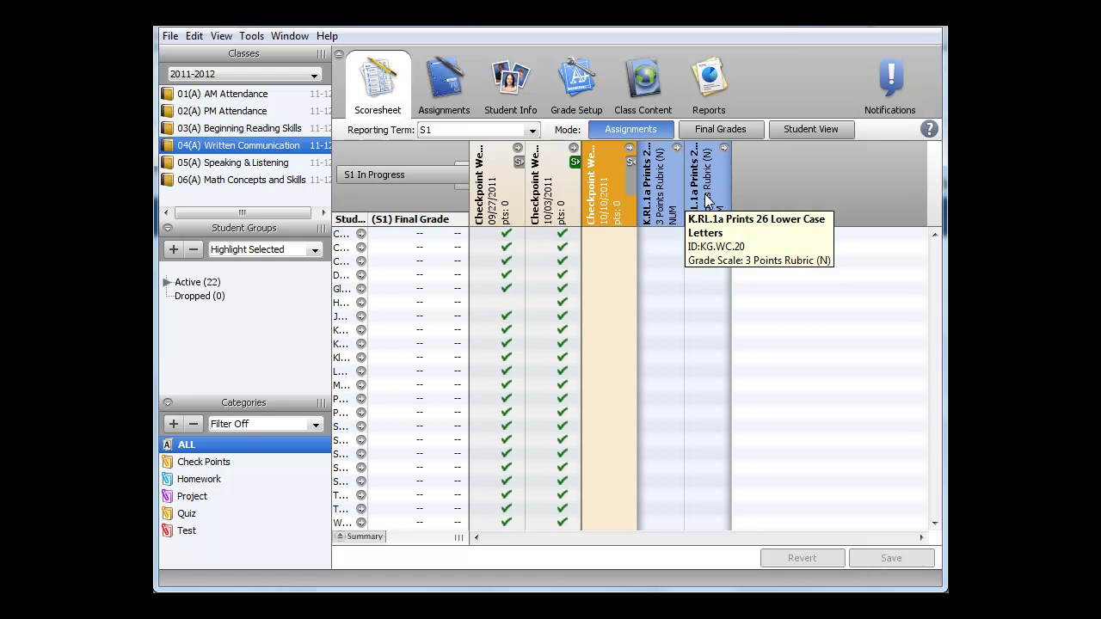
Step: Quick Fill a score of 1 for every student in the upper-case and lower-case K.RL.1a columns
{"action": "right_click", "coordinate": [663, 203]}
{"action": "mouse_move", "coordinate": [708, 255]}
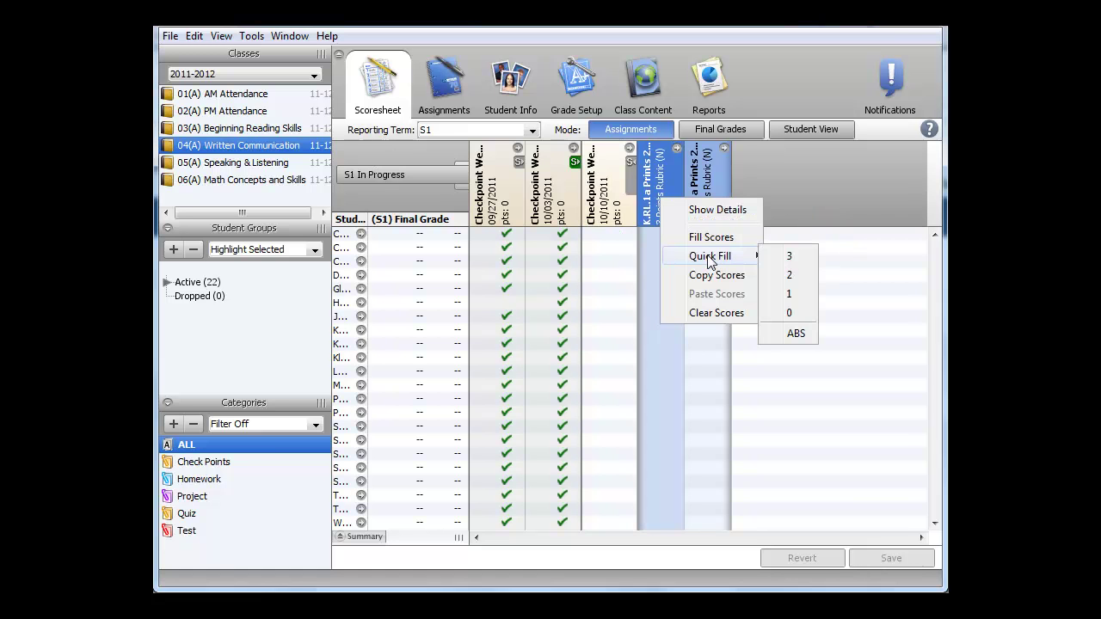
{"action": "left_click", "coordinate": [789, 297]}
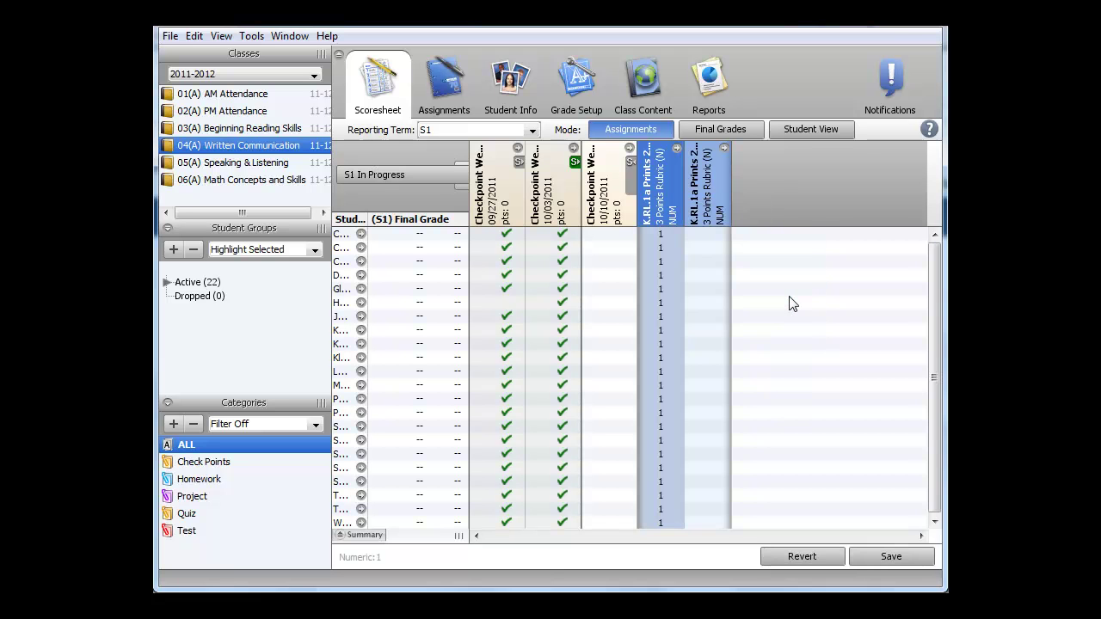
{"action": "right_click", "coordinate": [711, 204]}
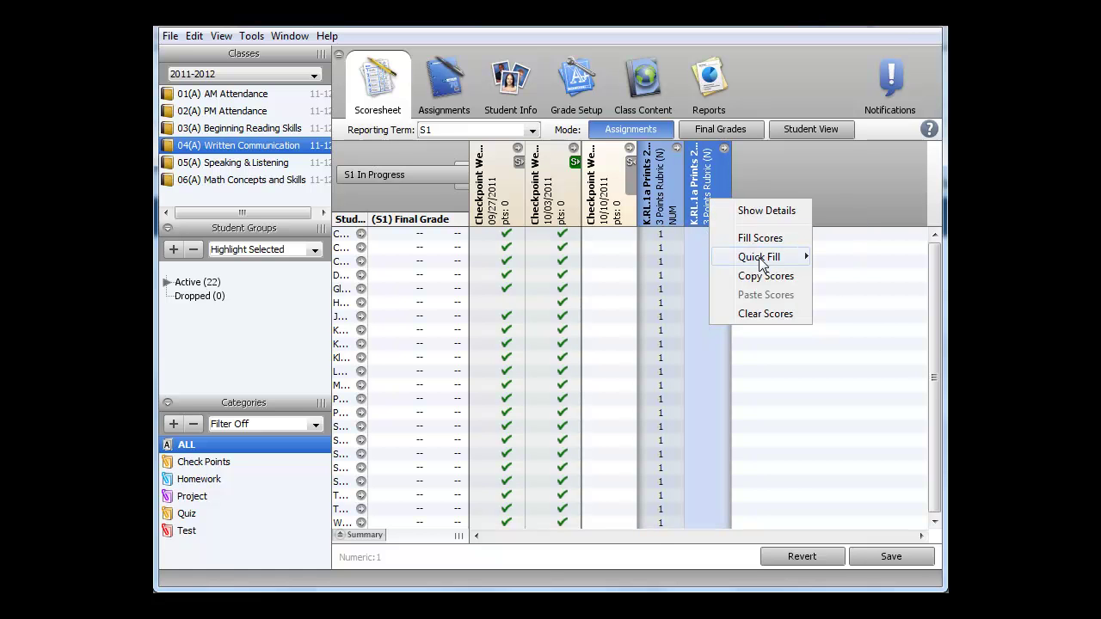
{"action": "mouse_move", "coordinate": [760, 262]}
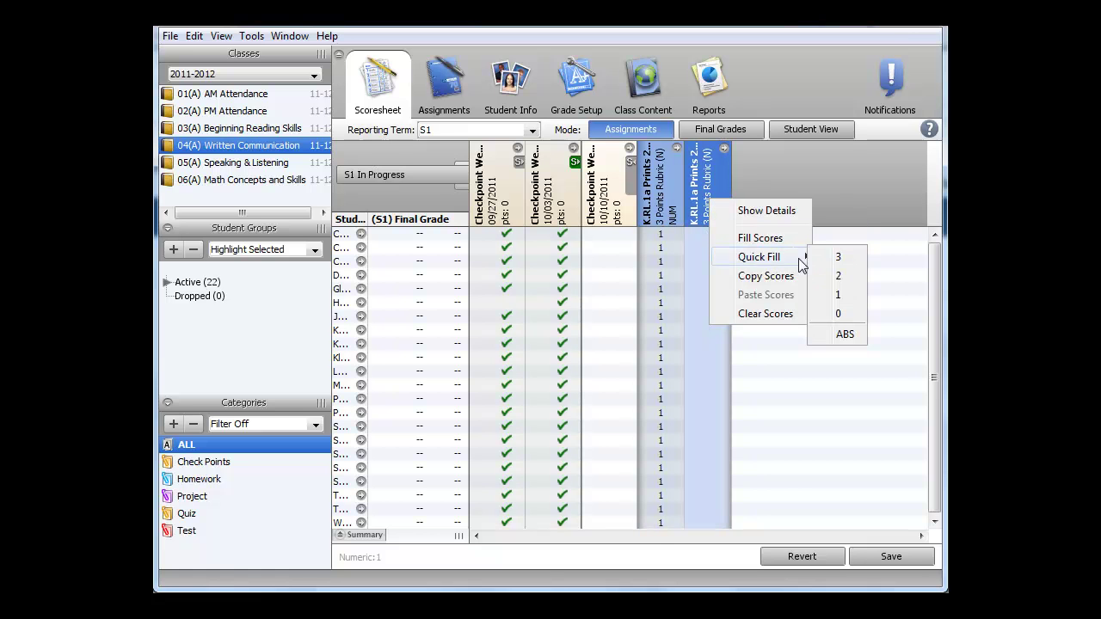
{"action": "left_click", "coordinate": [839, 296]}
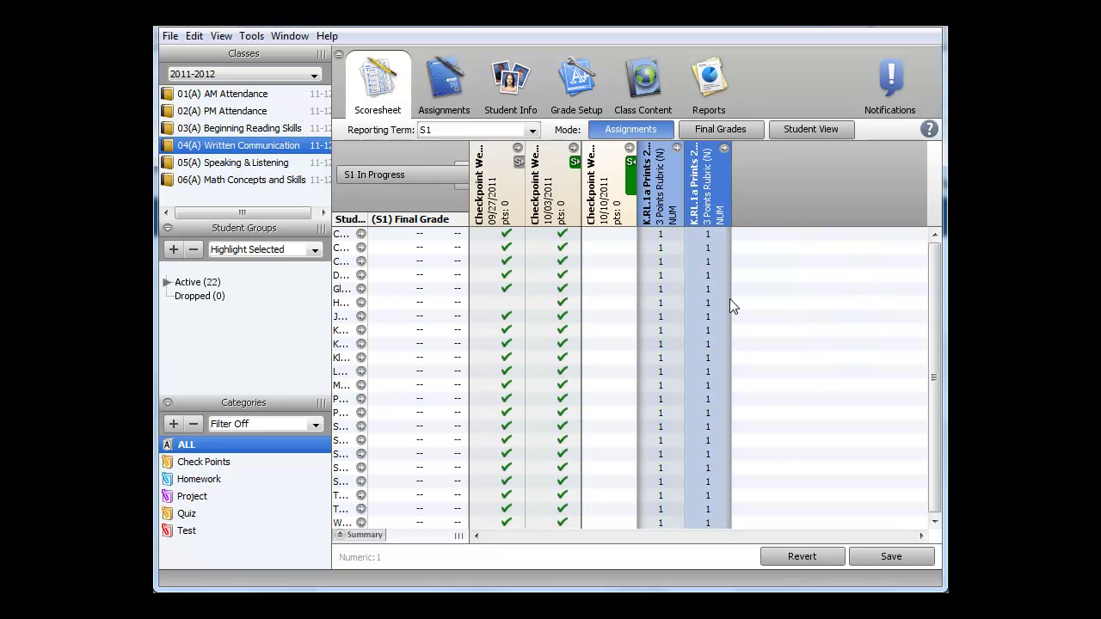
Step: Raise one student's two K.RL.1a scores to 2 and another student's upper-case score to 2
{"action": "left_click", "coordinate": [662, 292]}
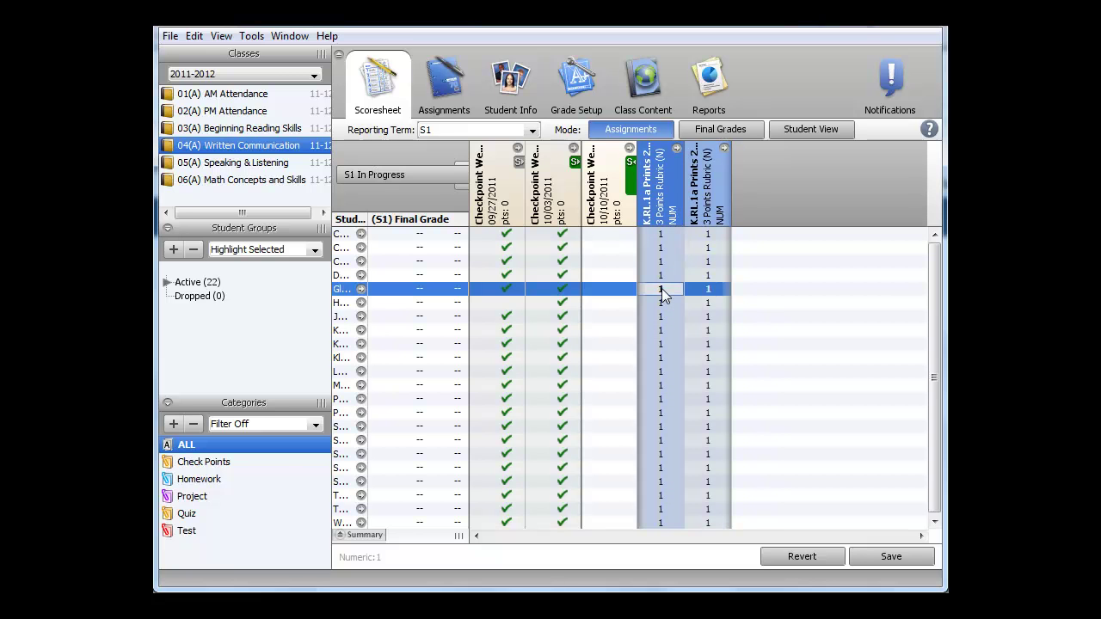
{"action": "type", "text": "2"}
{"action": "left_click", "coordinate": [711, 290]}
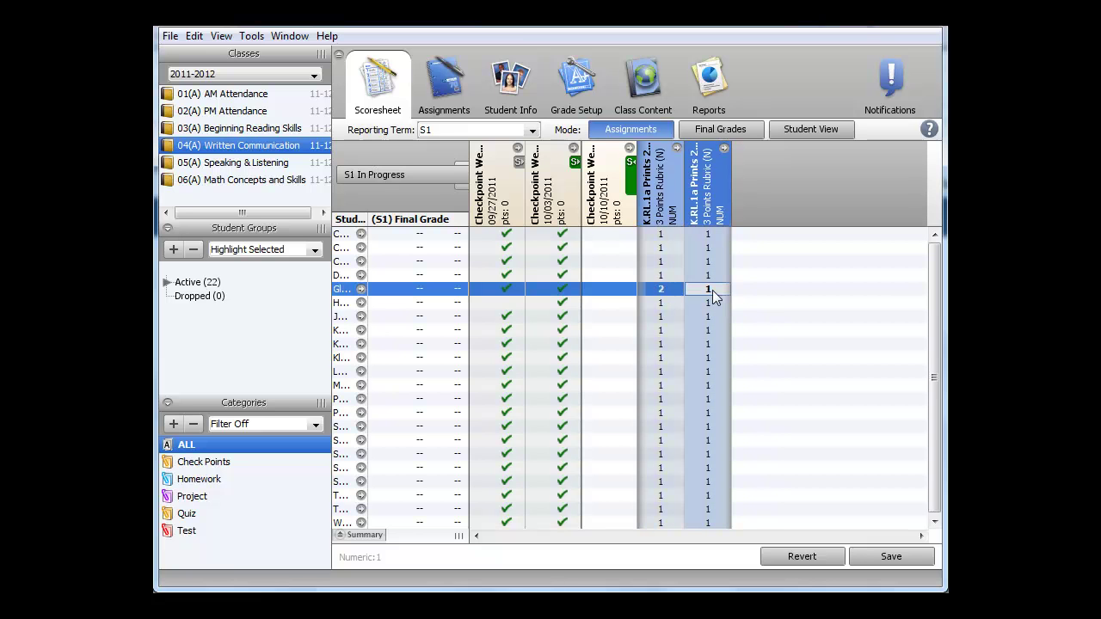
{"action": "type", "text": "2"}
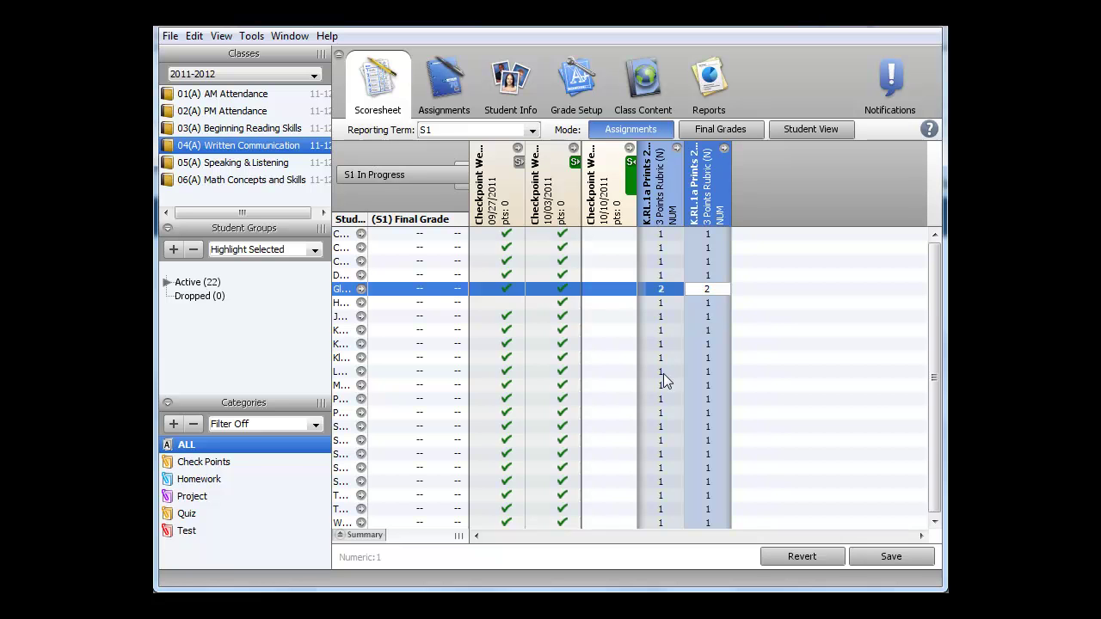
{"action": "left_click", "coordinate": [662, 372]}
{"action": "type", "text": "2"}
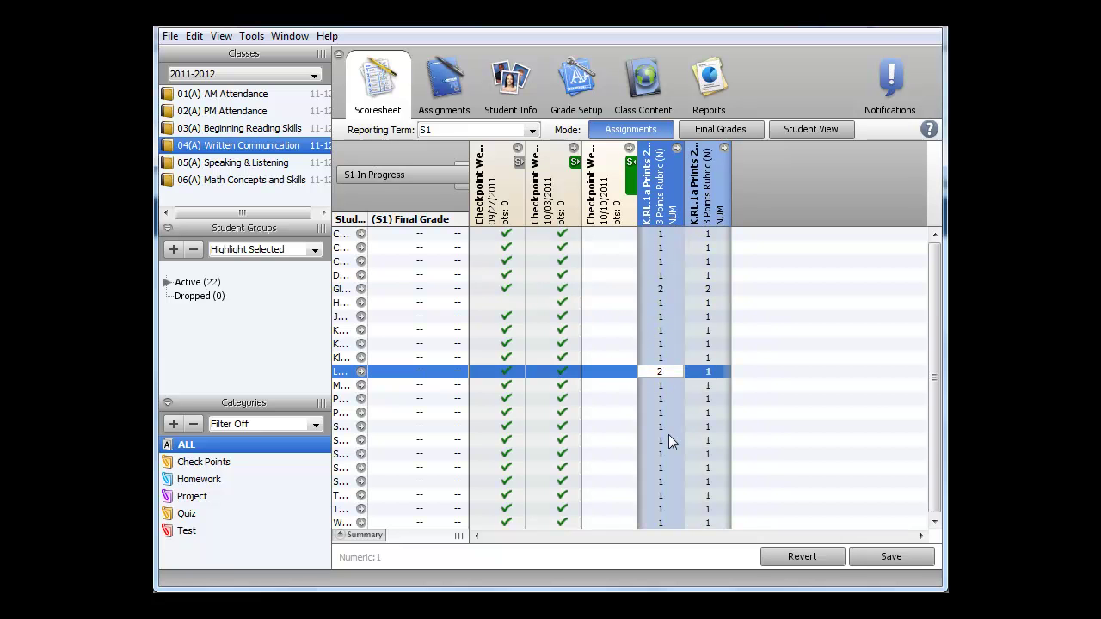
Step: Set a third student's two K.RL.1a scores to 3 and a later student's to 1.5
{"action": "left_click", "coordinate": [668, 439]}
{"action": "type", "text": "3"}
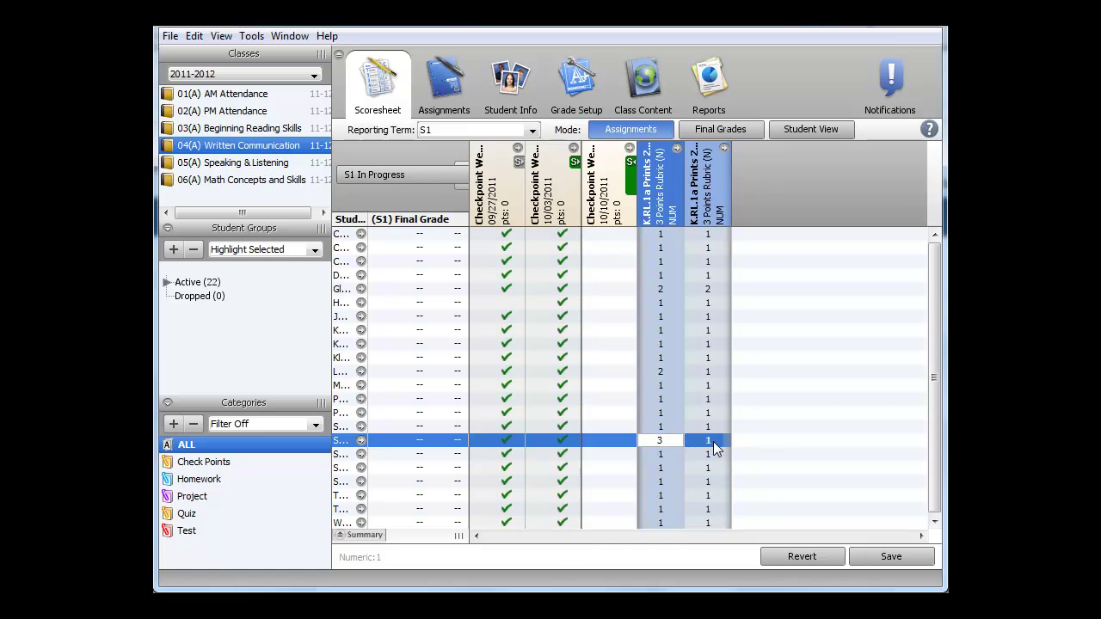
{"action": "left_click", "coordinate": [713, 441]}
{"action": "type", "text": "3"}
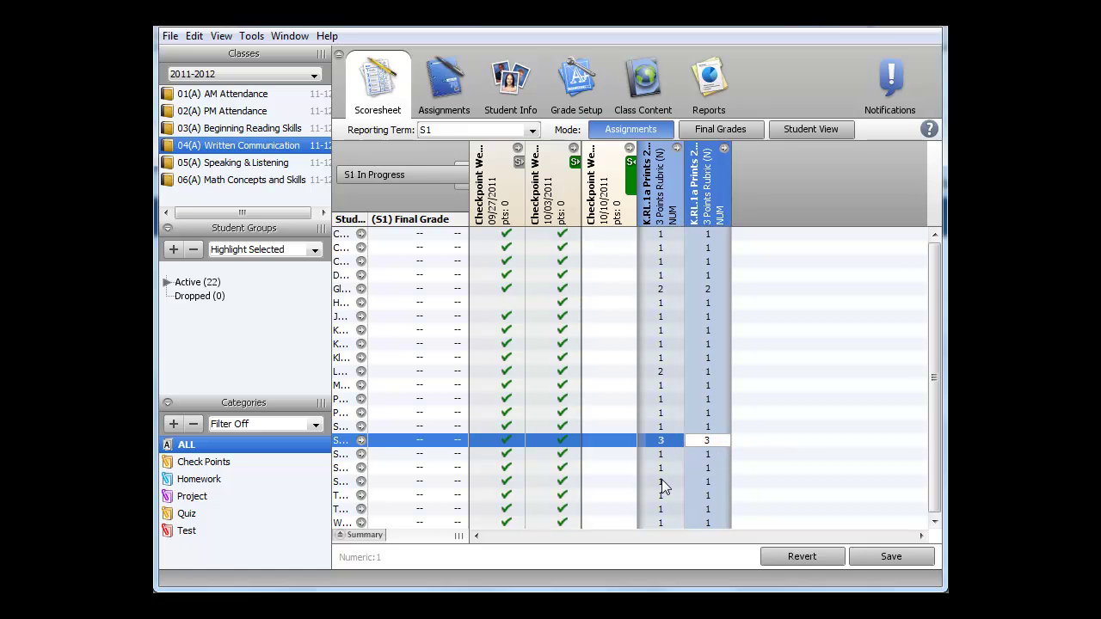
{"action": "left_click", "coordinate": [662, 482]}
{"action": "type", "text": ".5"}
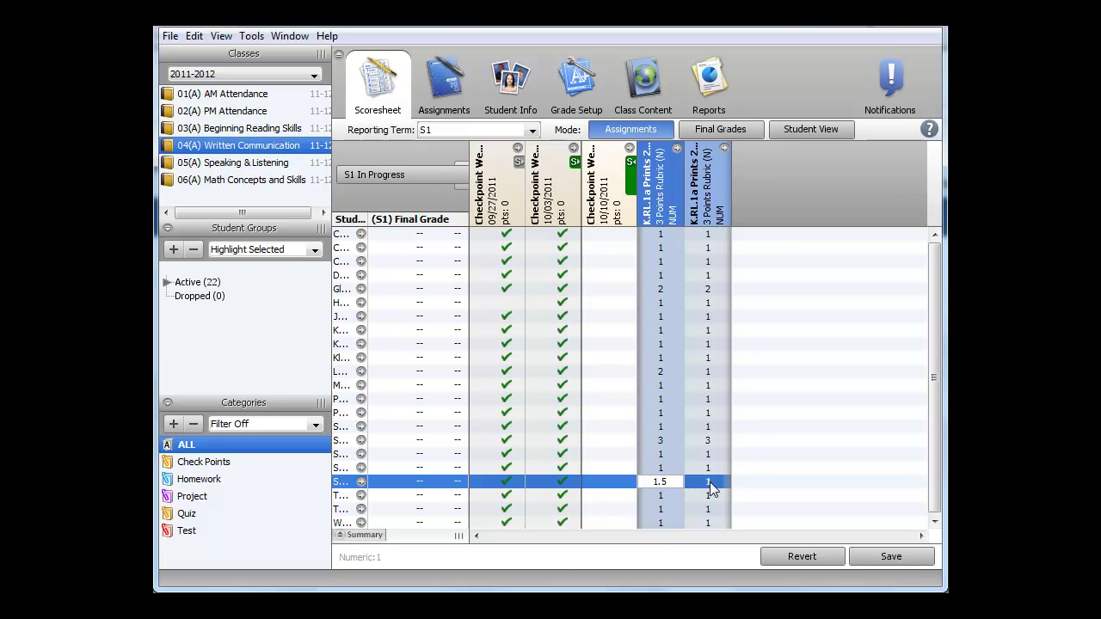
{"action": "left_click", "coordinate": [710, 482]}
{"action": "type", "text": ".5"}
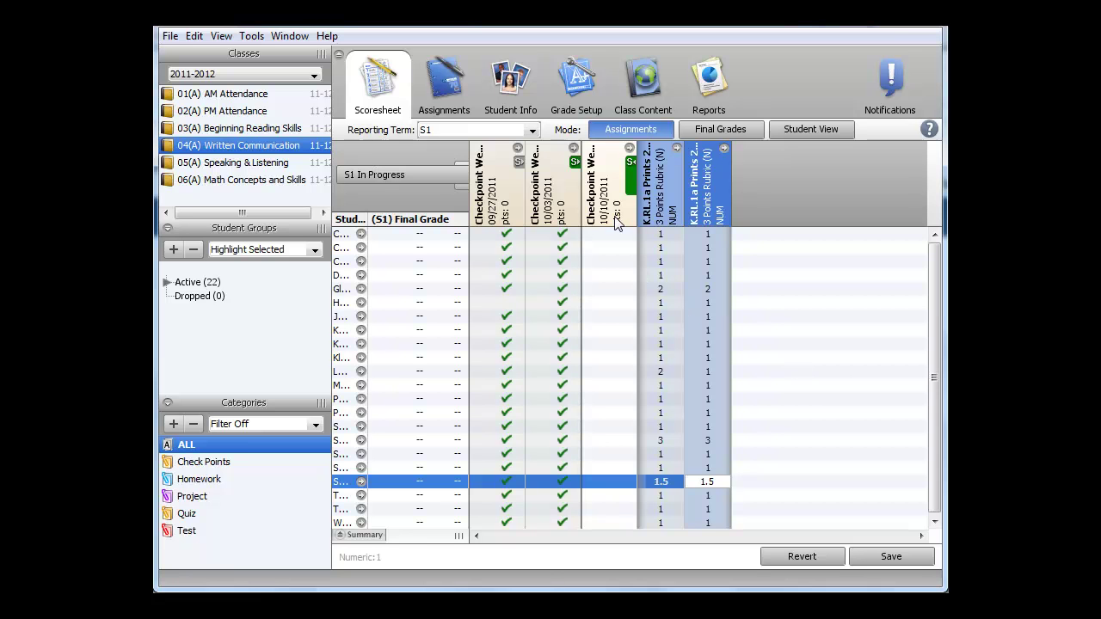
Step: Add a collected check mark to the first student's Checkpoint Week 8 cell
{"action": "mouse_move", "coordinate": [615, 222]}
{"action": "left_click", "coordinate": [612, 236]}
{"action": "left_click", "coordinate": [610, 234]}
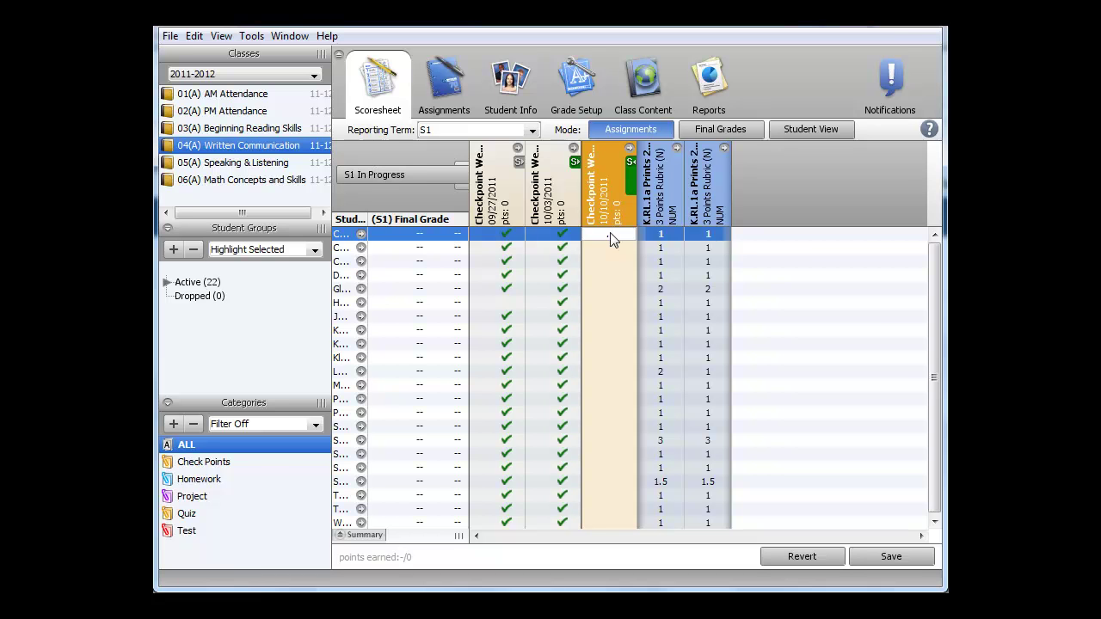
{"action": "key", "text": "Return"}
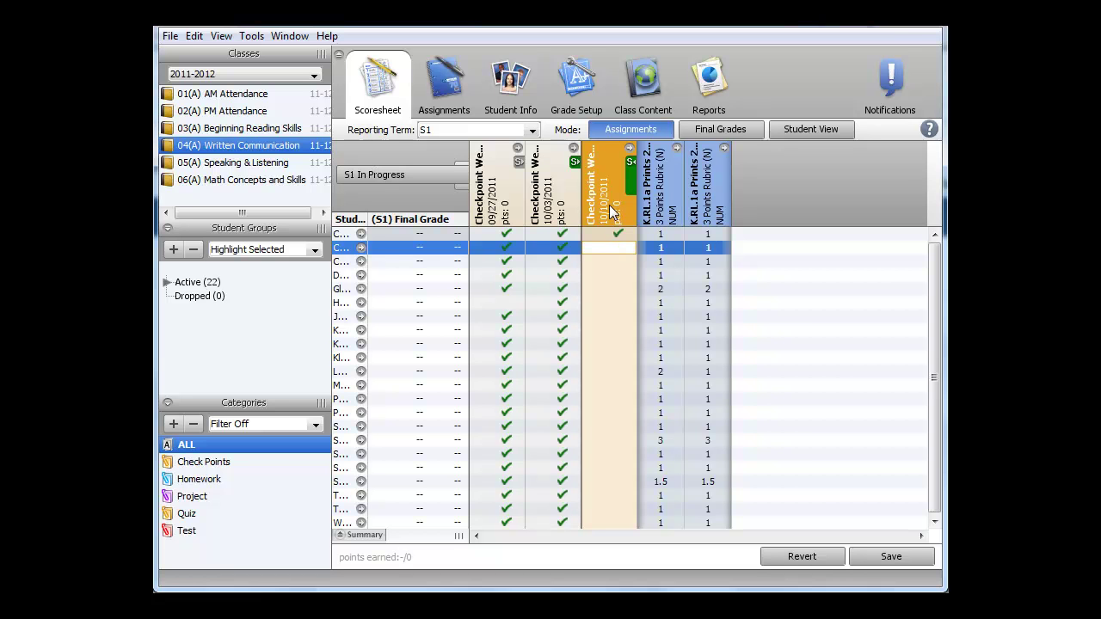
{"action": "mouse_move", "coordinate": [609, 205]}
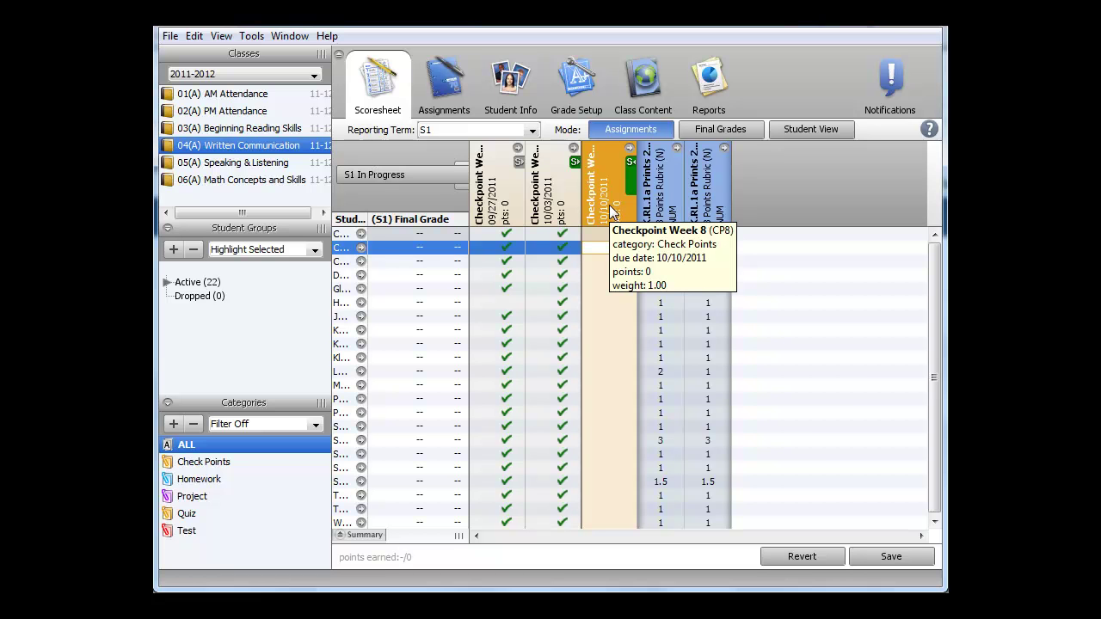
Step: Fill Checkpoint Week 8 as Collected for all remaining unscored students
{"action": "right_click", "coordinate": [609, 205]}
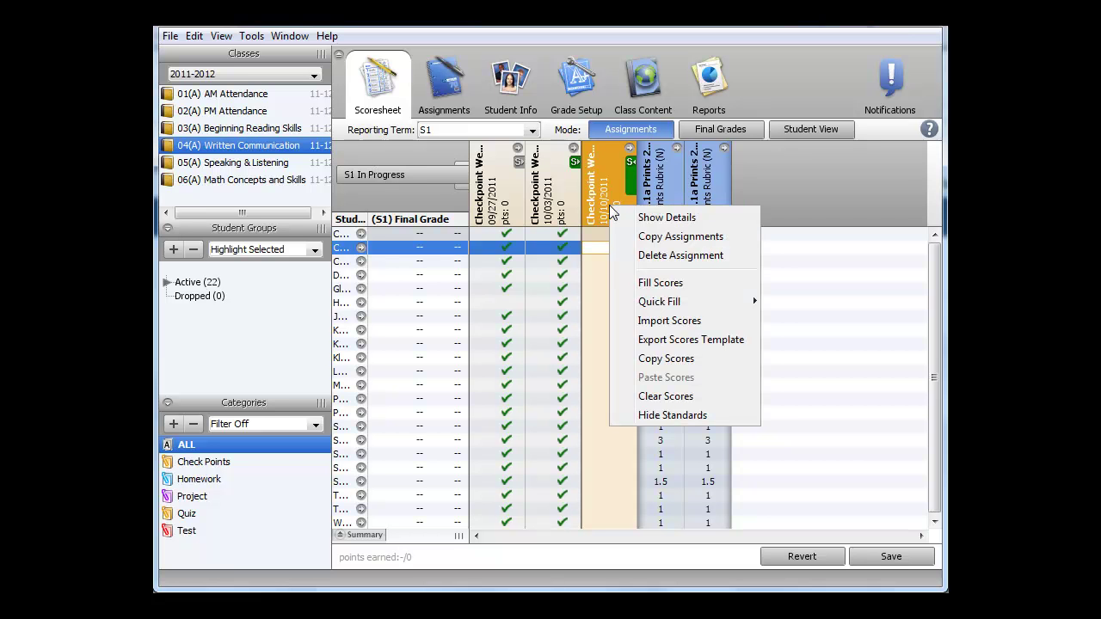
{"action": "left_click", "coordinate": [666, 287]}
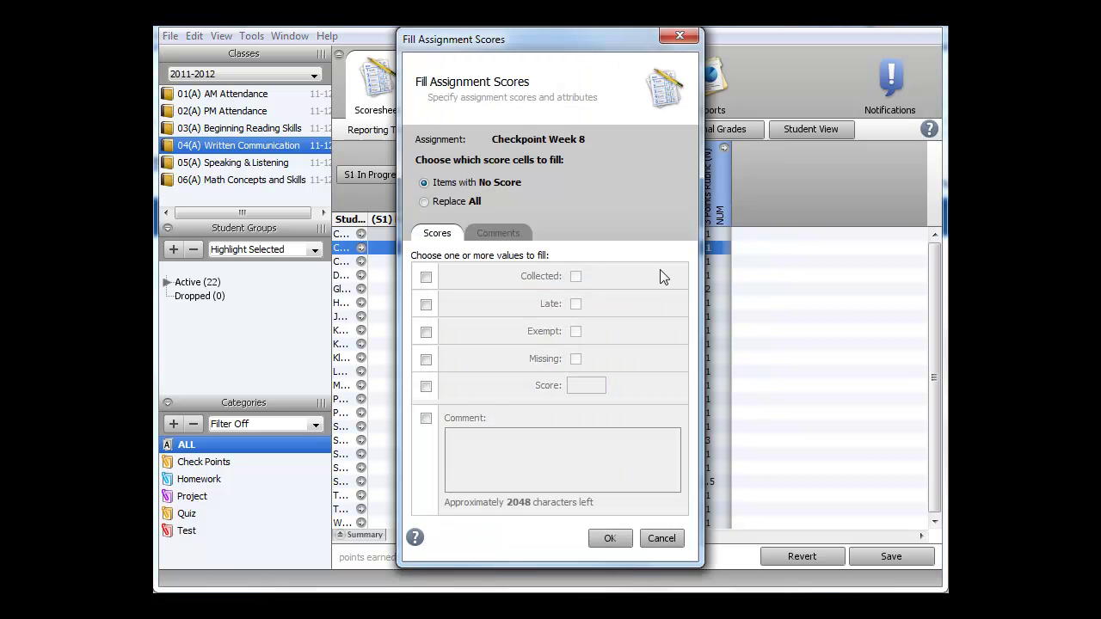
{"action": "left_click", "coordinate": [426, 278]}
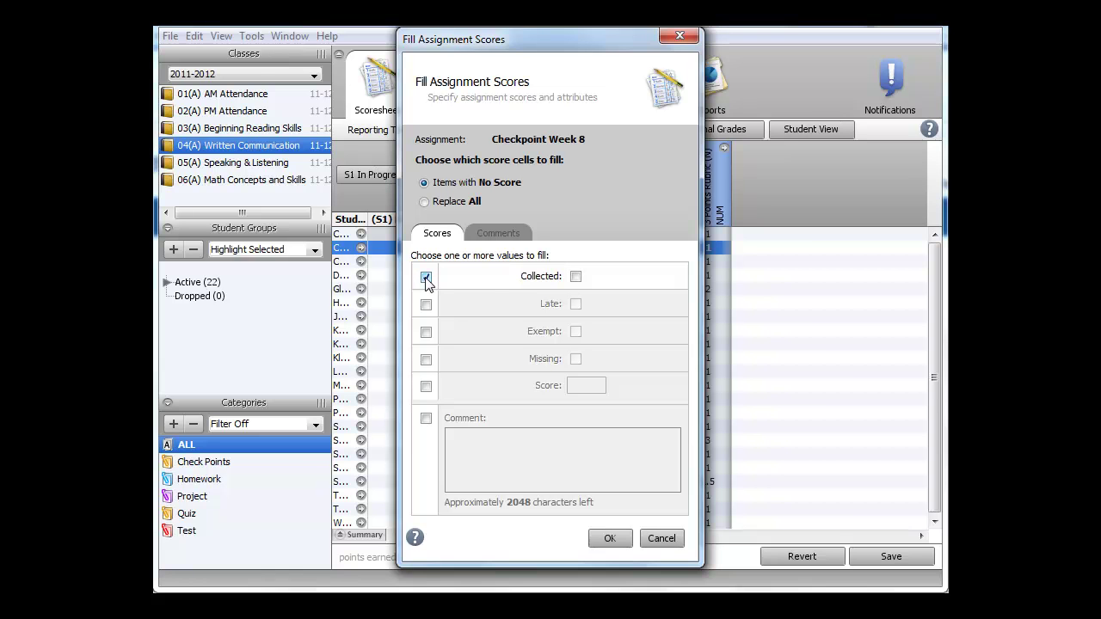
{"action": "left_click", "coordinate": [575, 276]}
{"action": "left_click", "coordinate": [610, 538]}
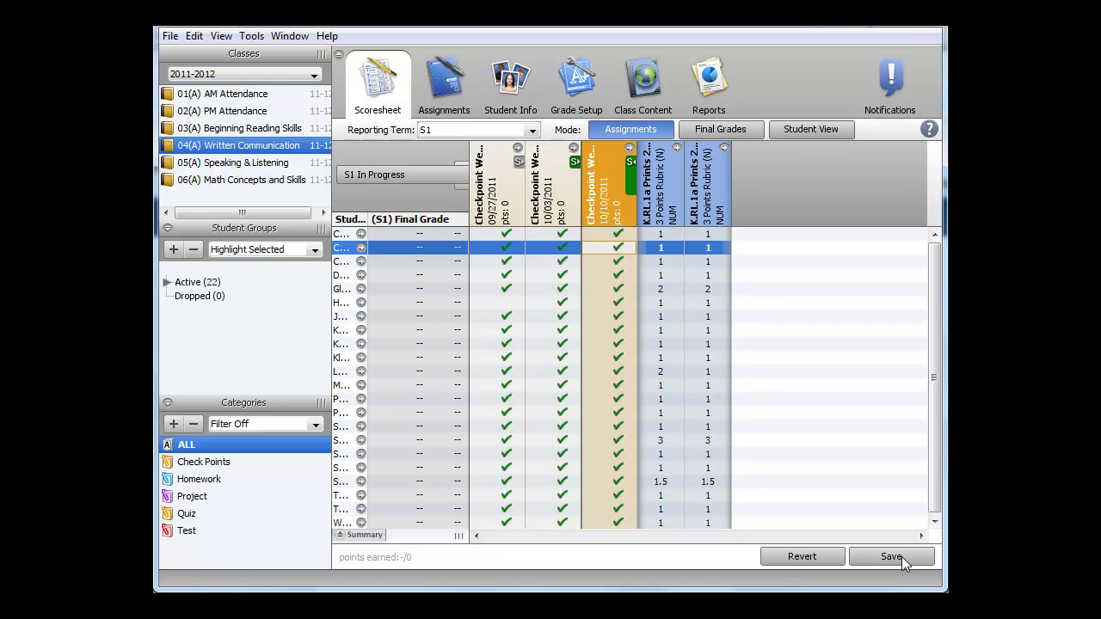
Step: Save the scoresheet with the new K.RL.1a scores and Checkpoint Week 8 collected marks
{"action": "left_click", "coordinate": [903, 557]}
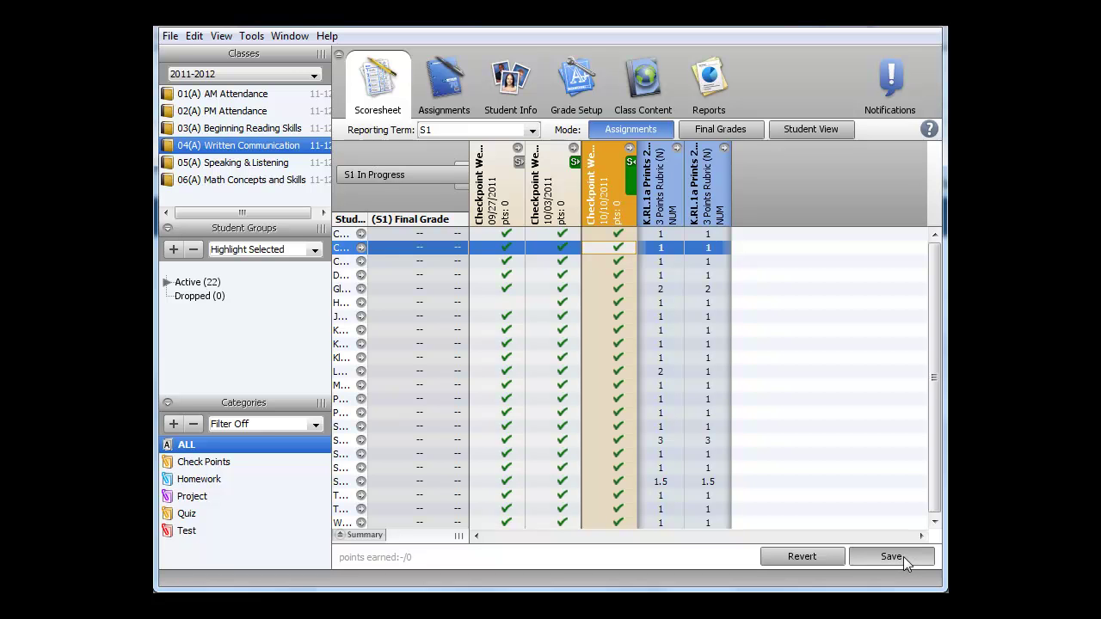